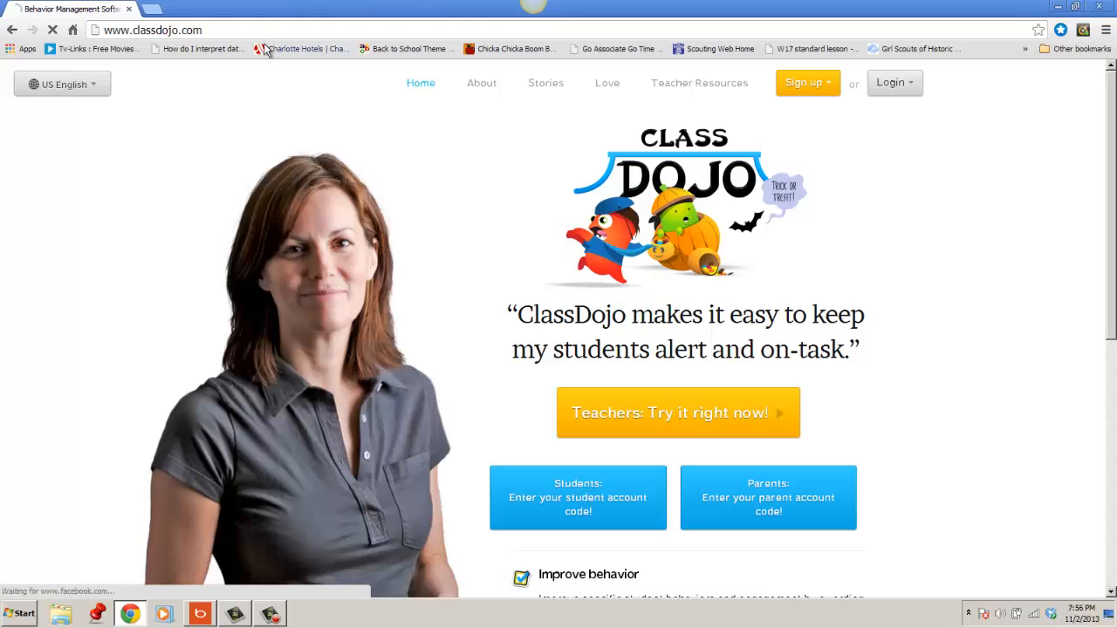
# Log in to the ClassDojo site as a teacher, entering the account e-mail and the account password.
pyautogui.click(890, 83)
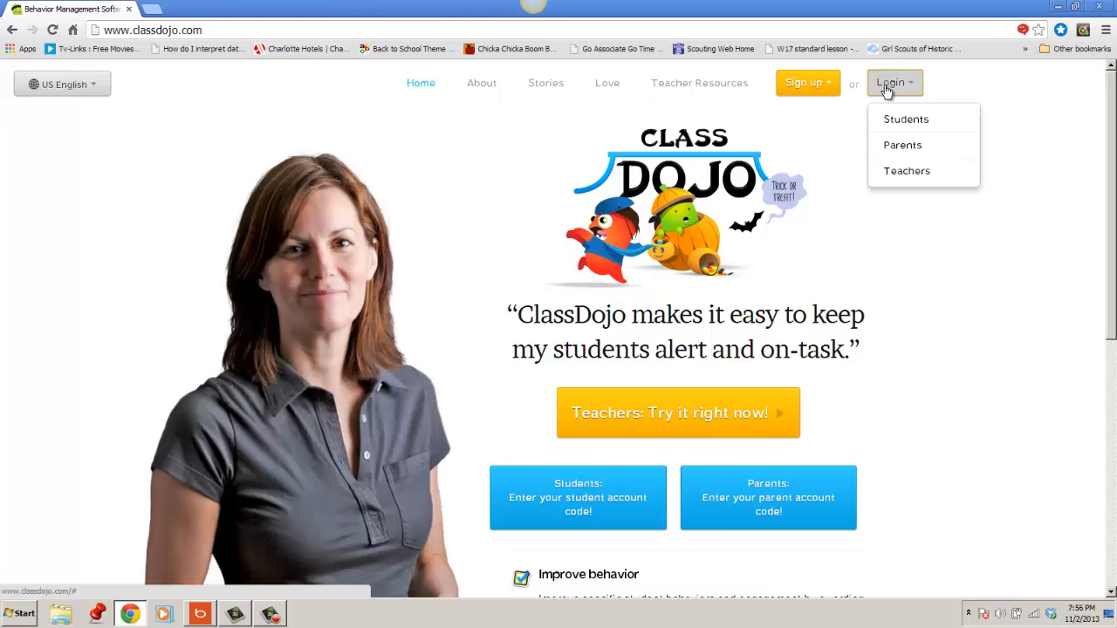
pyautogui.click(898, 173)
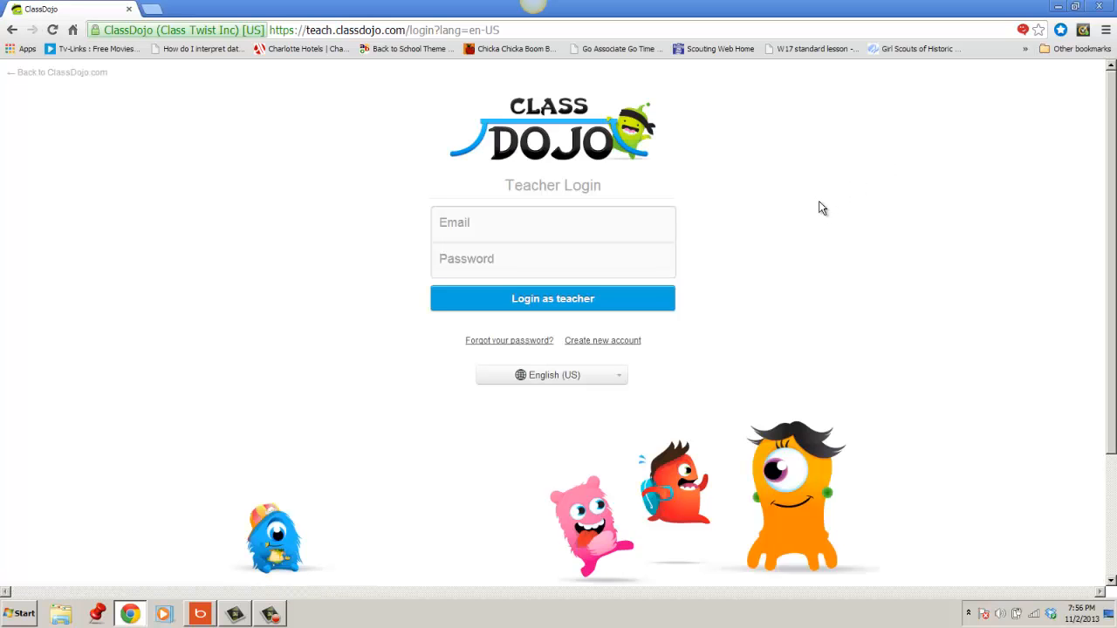
pyautogui.click(578, 233)
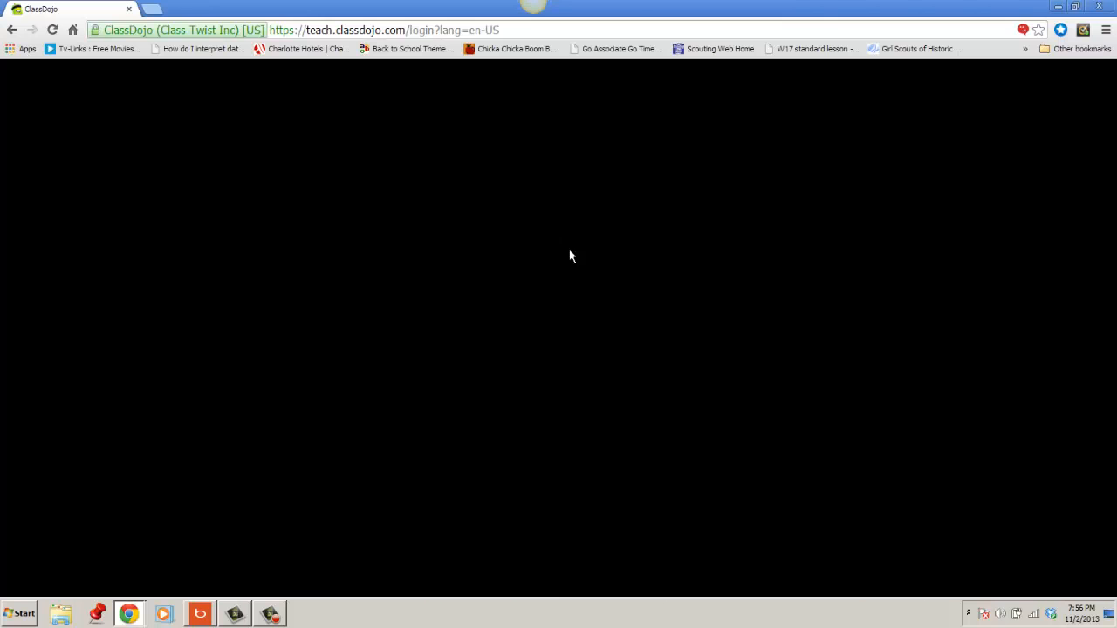
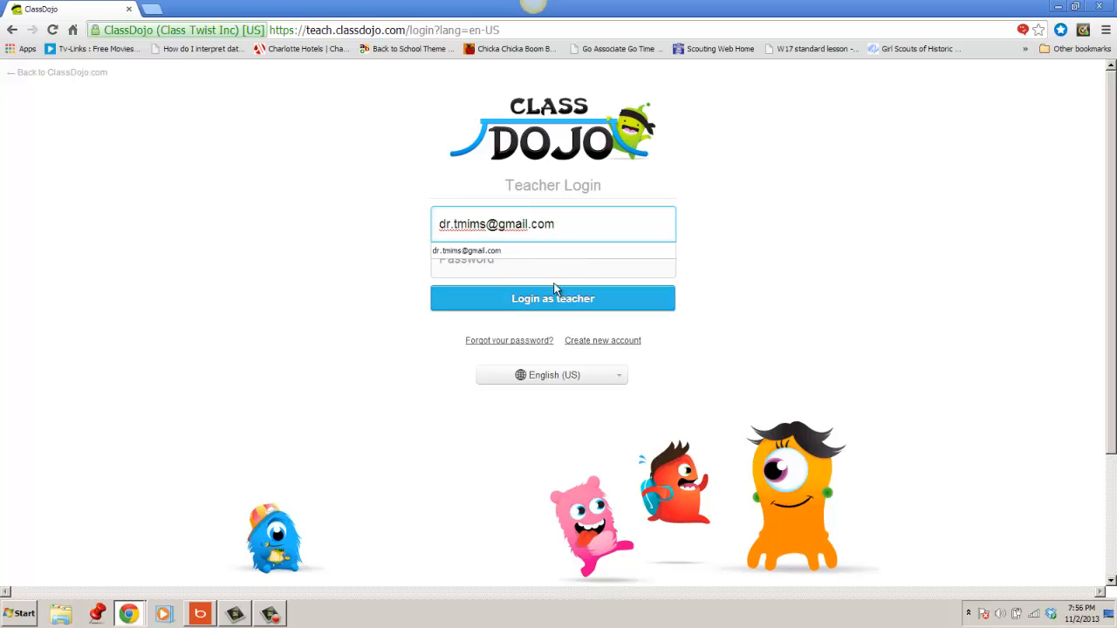
pyautogui.click(516, 266)
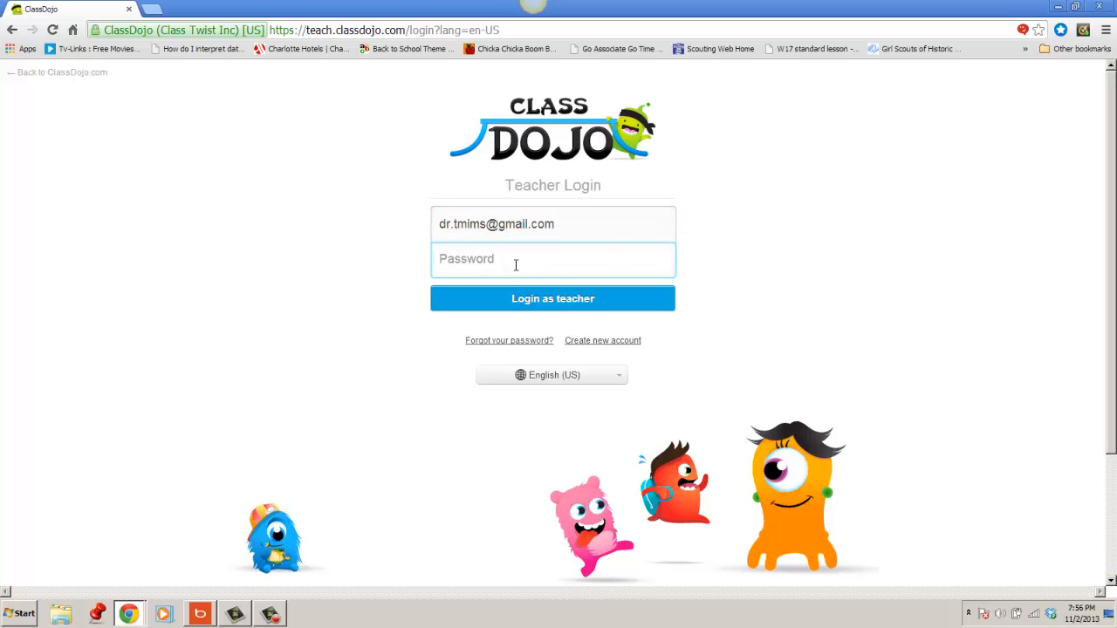
pyautogui.write('******')
pyautogui.click(544, 305)
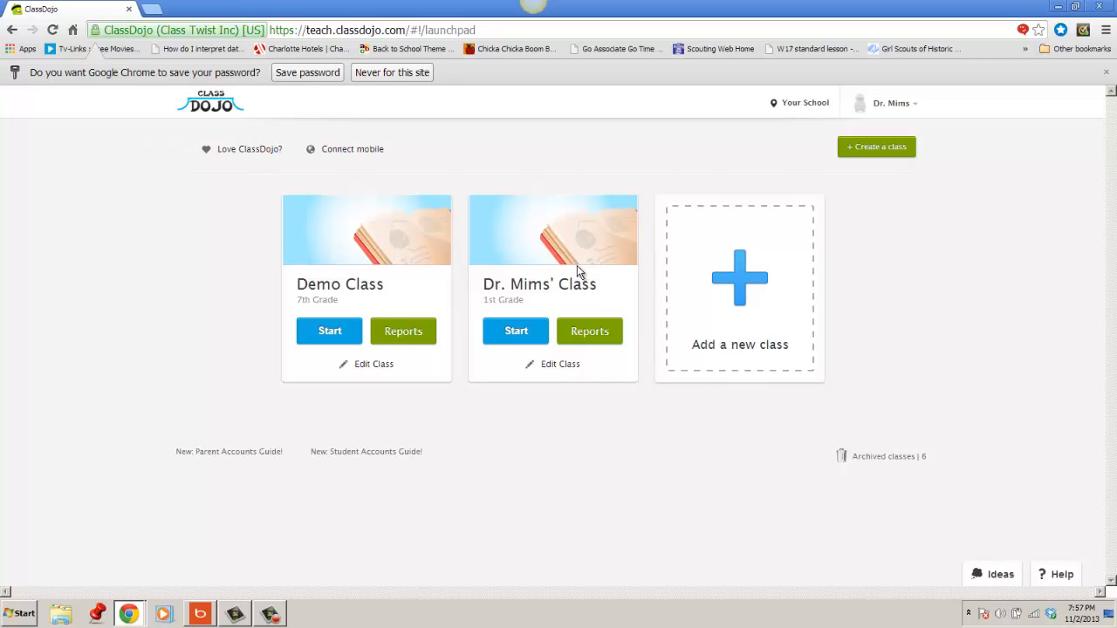
# Add a new class for 1st Grade with the subject General education, name it Demo A, and continue to its student list.
pyautogui.click(746, 301)
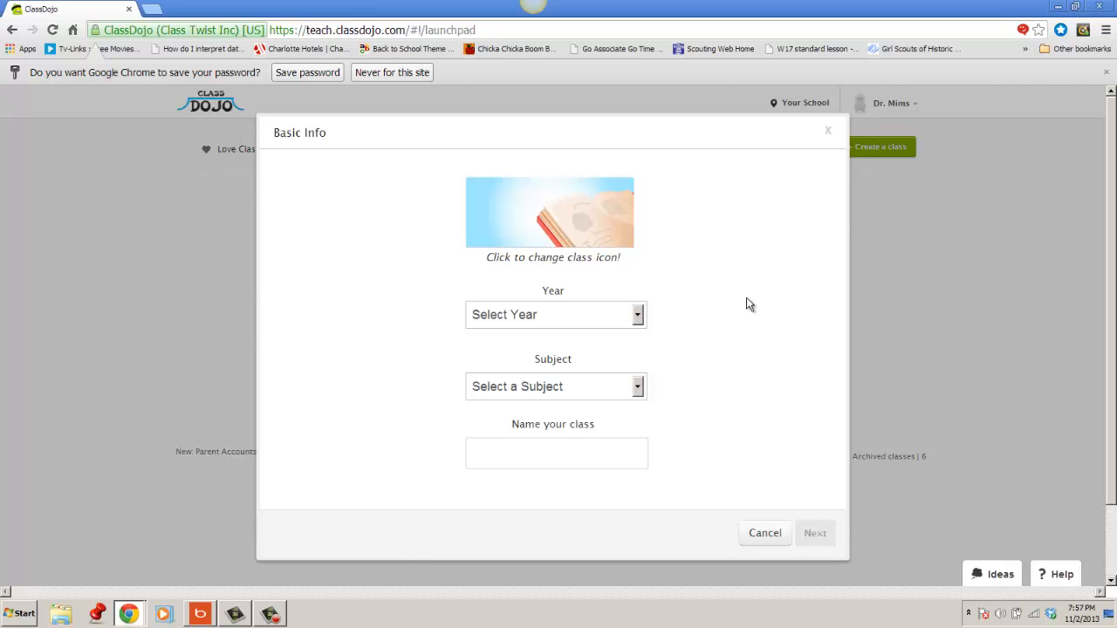
pyautogui.click(613, 315)
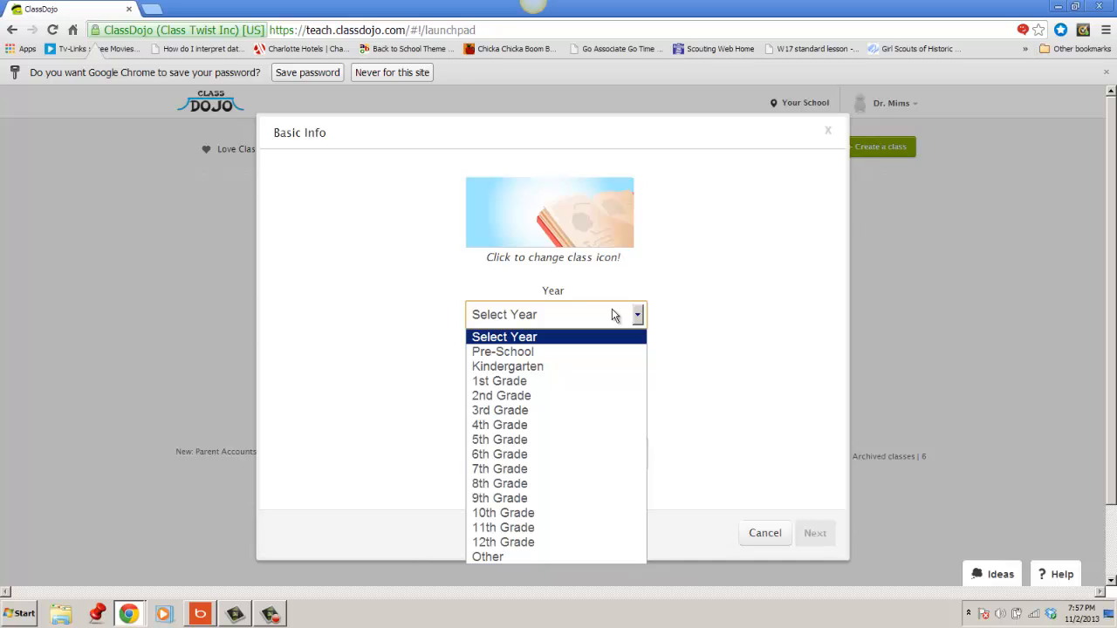
pyautogui.click(601, 381)
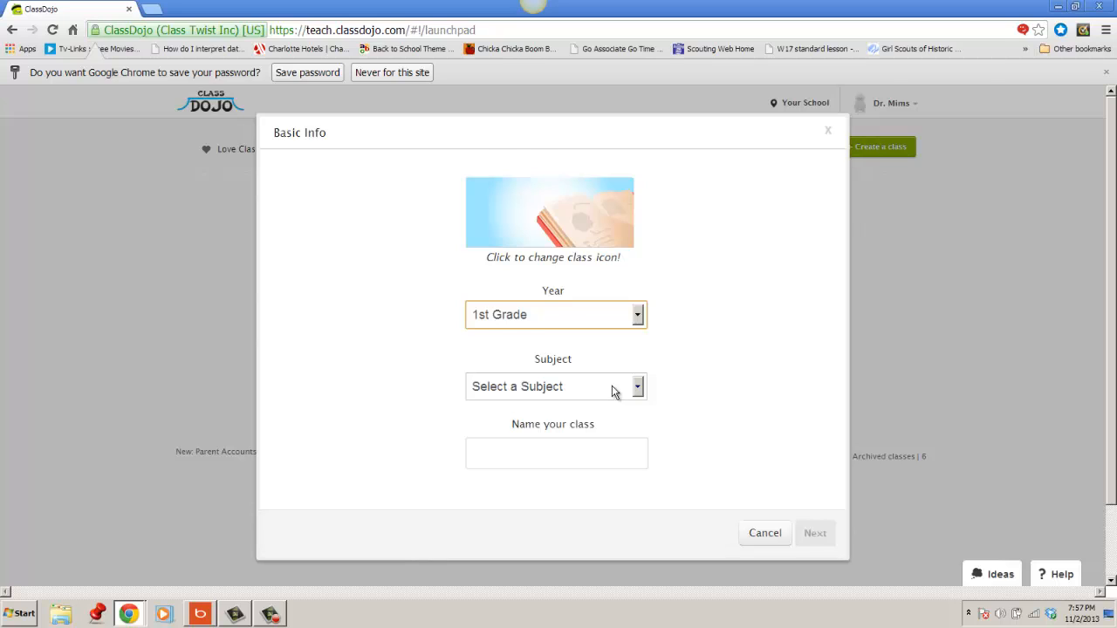
pyautogui.click(614, 392)
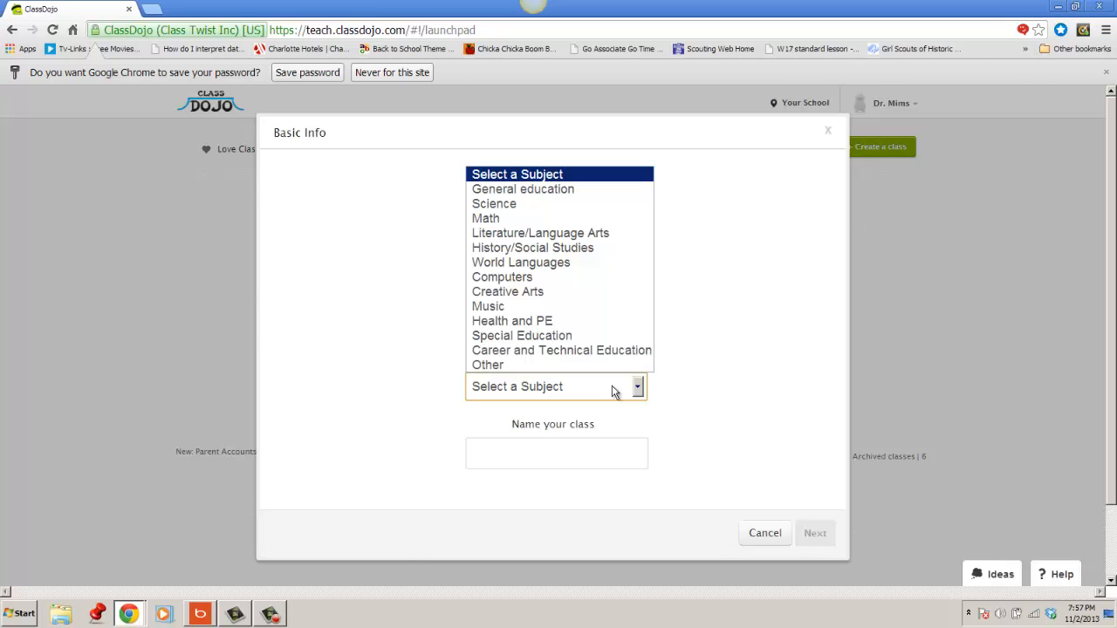
pyautogui.click(553, 195)
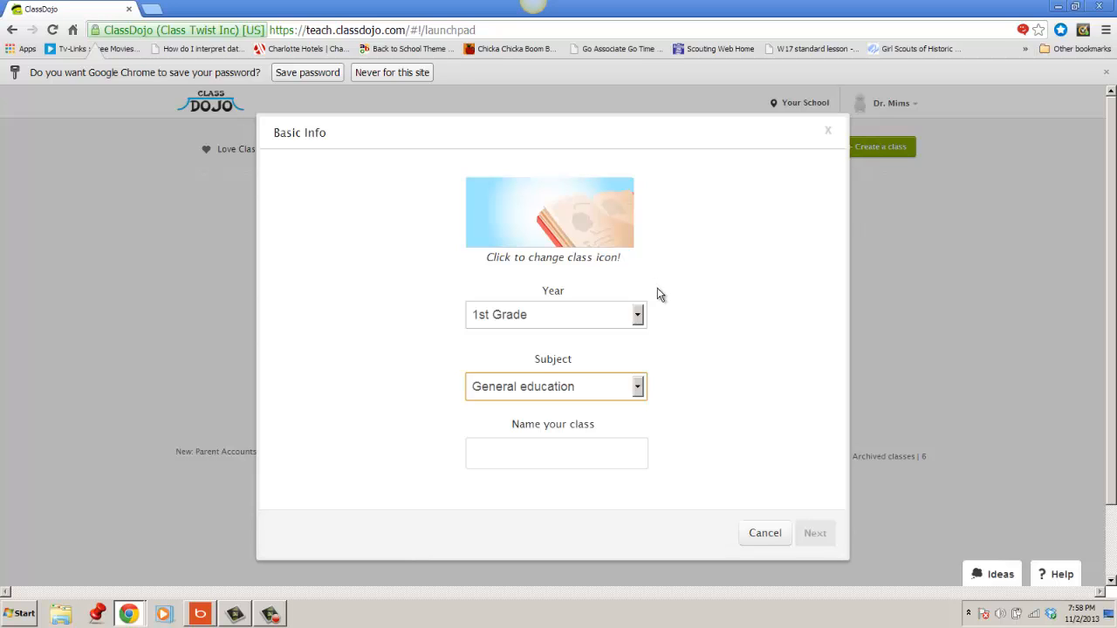
pyautogui.click(607, 453)
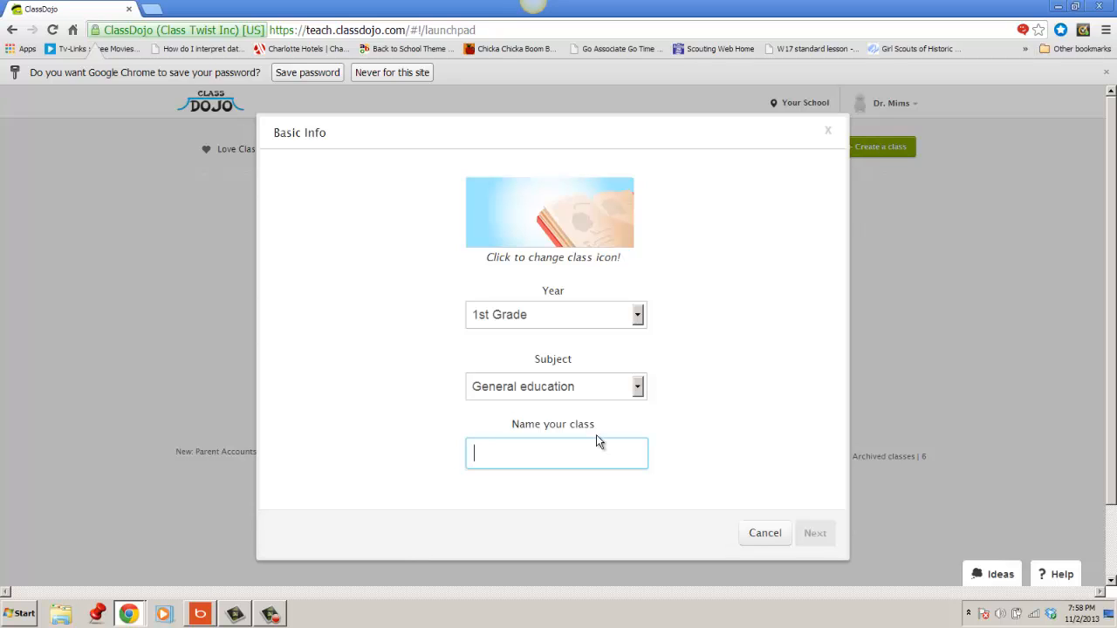
pyautogui.write('De')
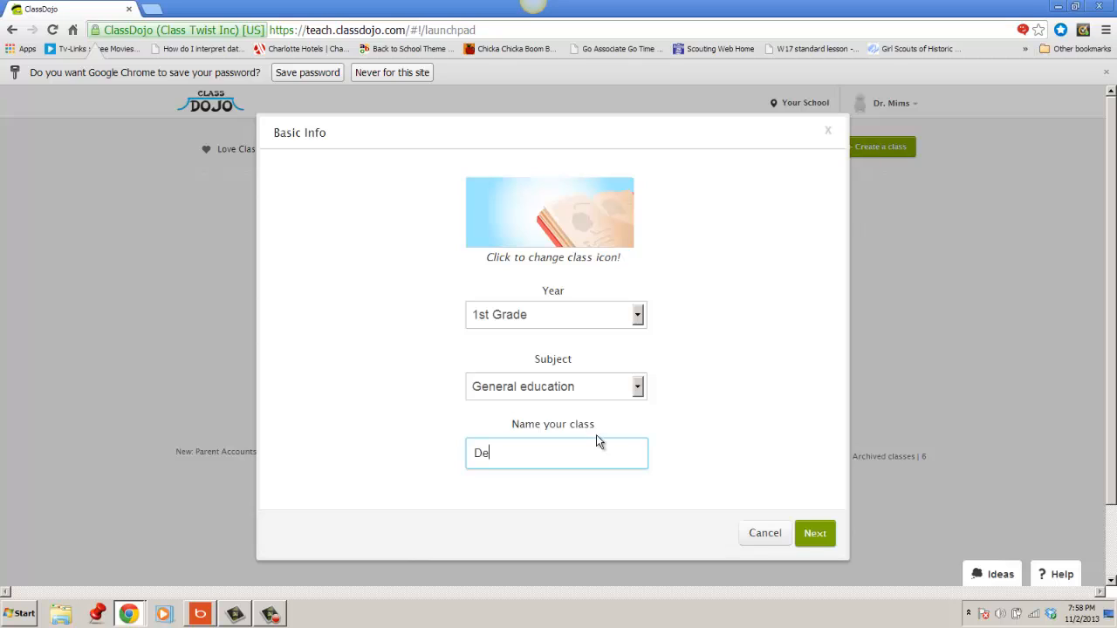
pyautogui.write('mo A')
pyautogui.click(827, 541)
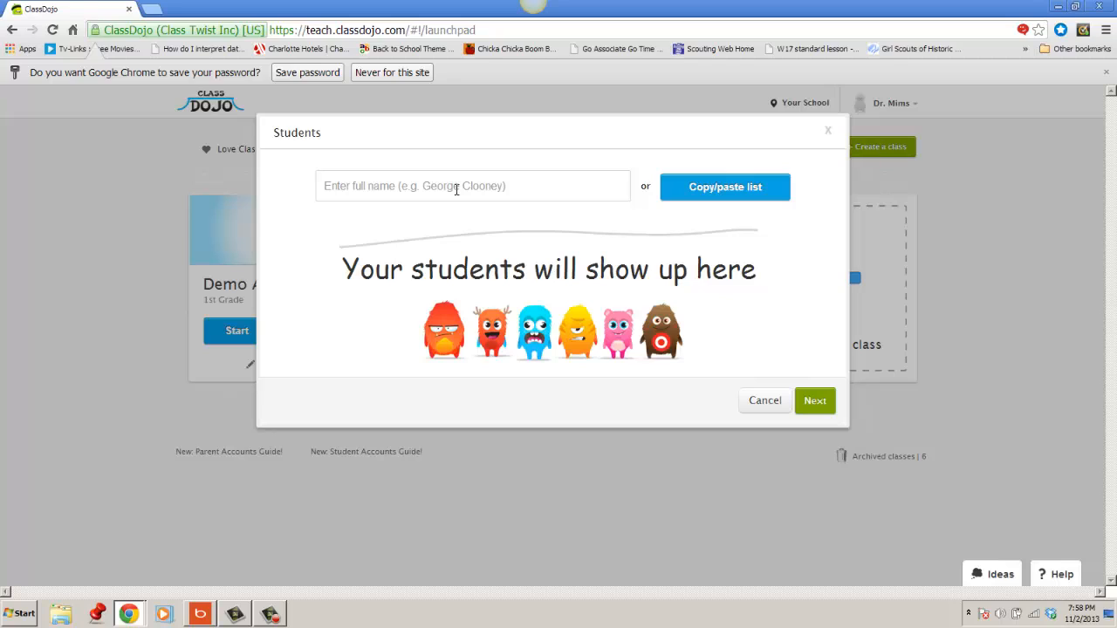
# Add the students Ruby Payne and Rosa Parks to the new class one at a time.
pyautogui.click(403, 189)
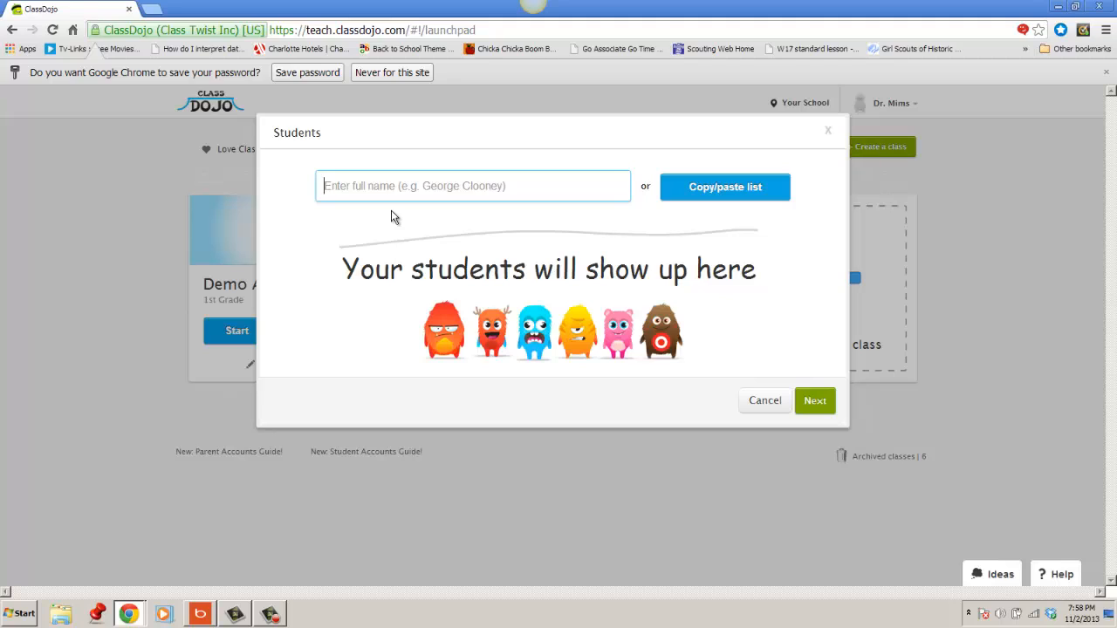
pyautogui.write('Ruby Payne')
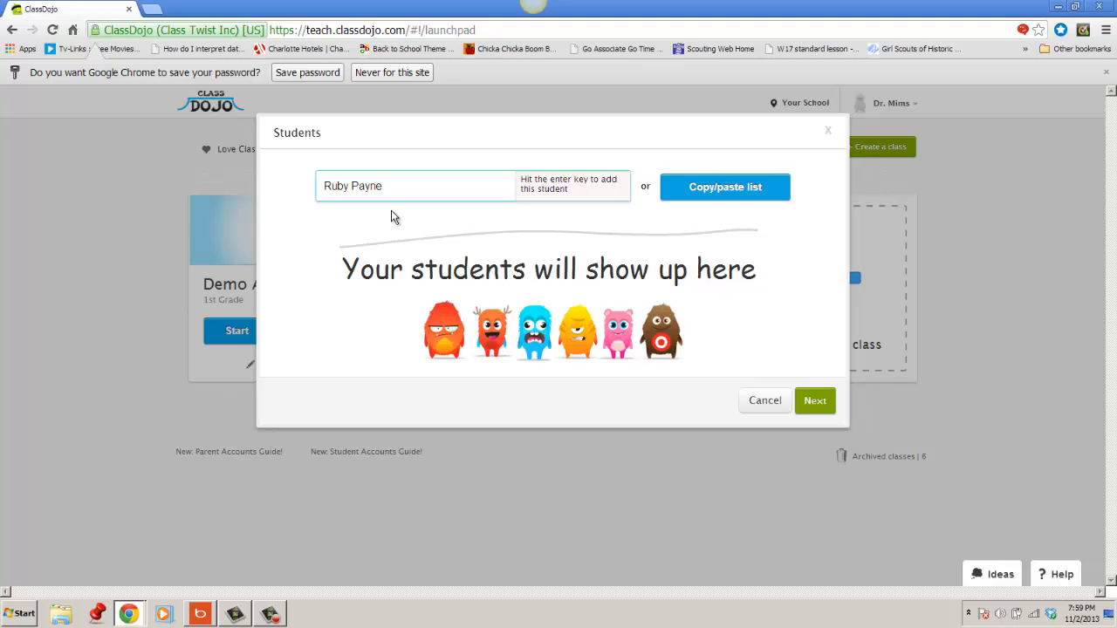
pyautogui.press('Return')
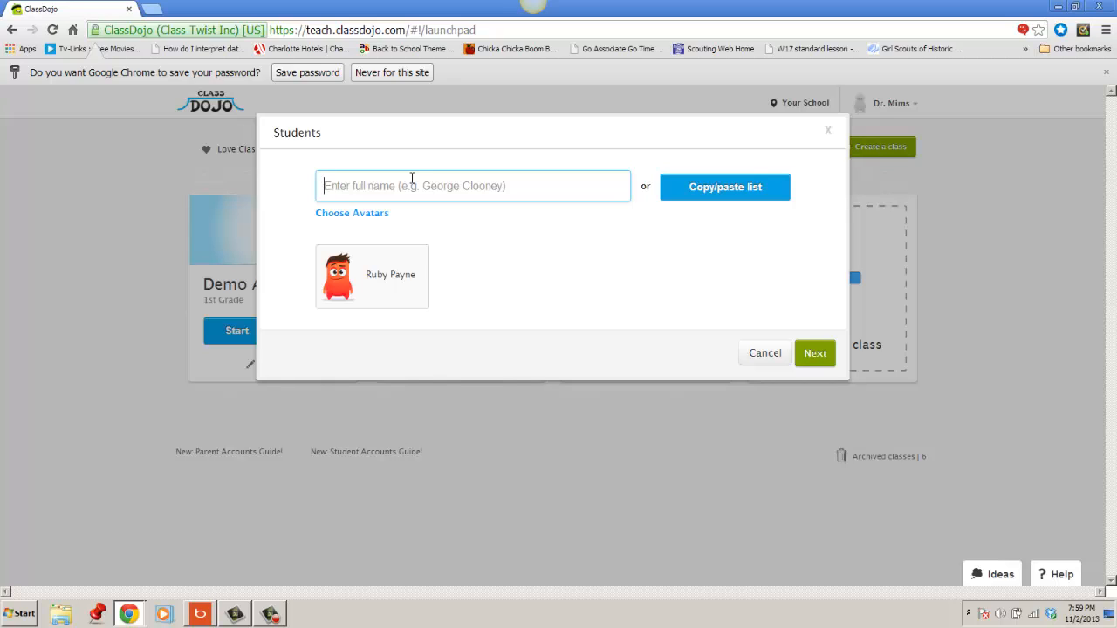
pyautogui.write('Ros')
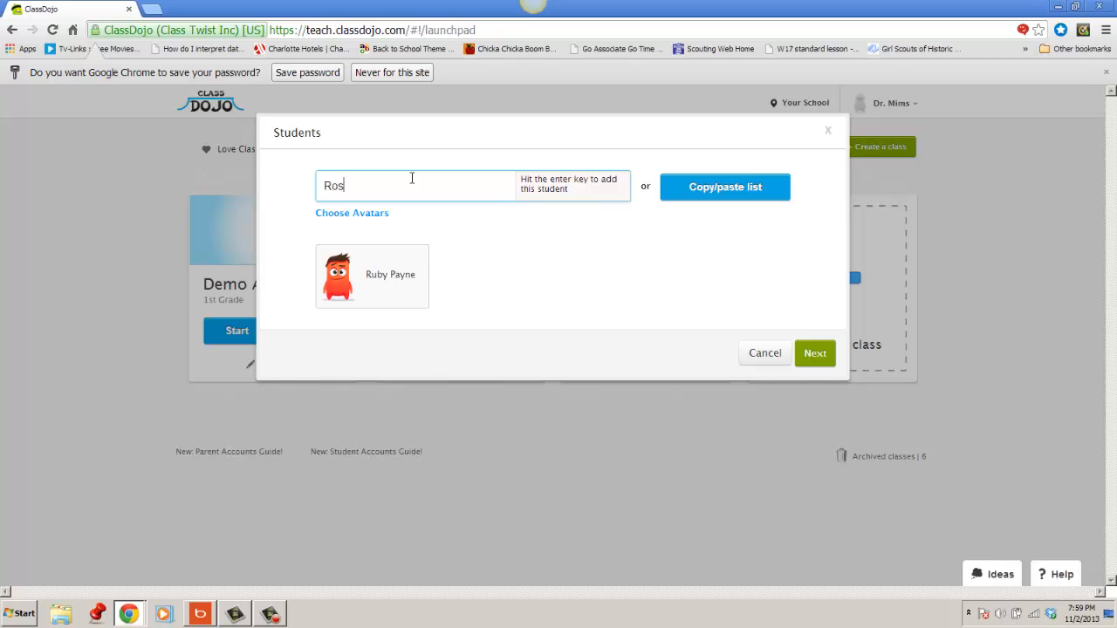
pyautogui.write('a pa')
pyautogui.press('BackSpace')
pyautogui.press('BackSpace')
pyautogui.write('Parks')
pyautogui.press('Return')
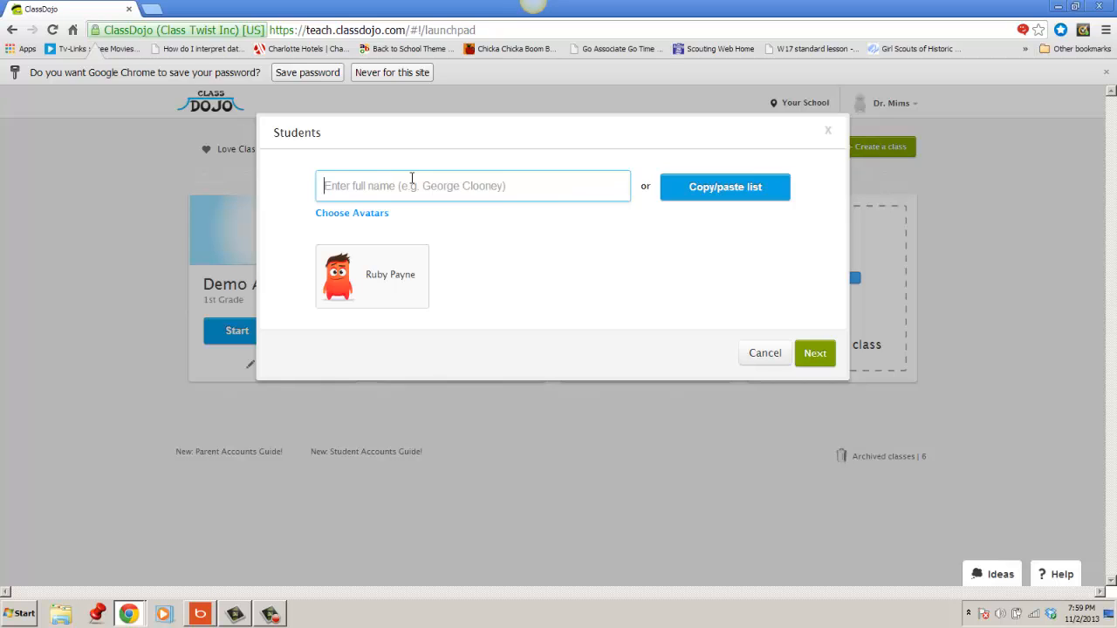
# Add the students George Clooney and Michael Jordan to the class and continue to customizing its behaviors.
pyautogui.write('Georg')
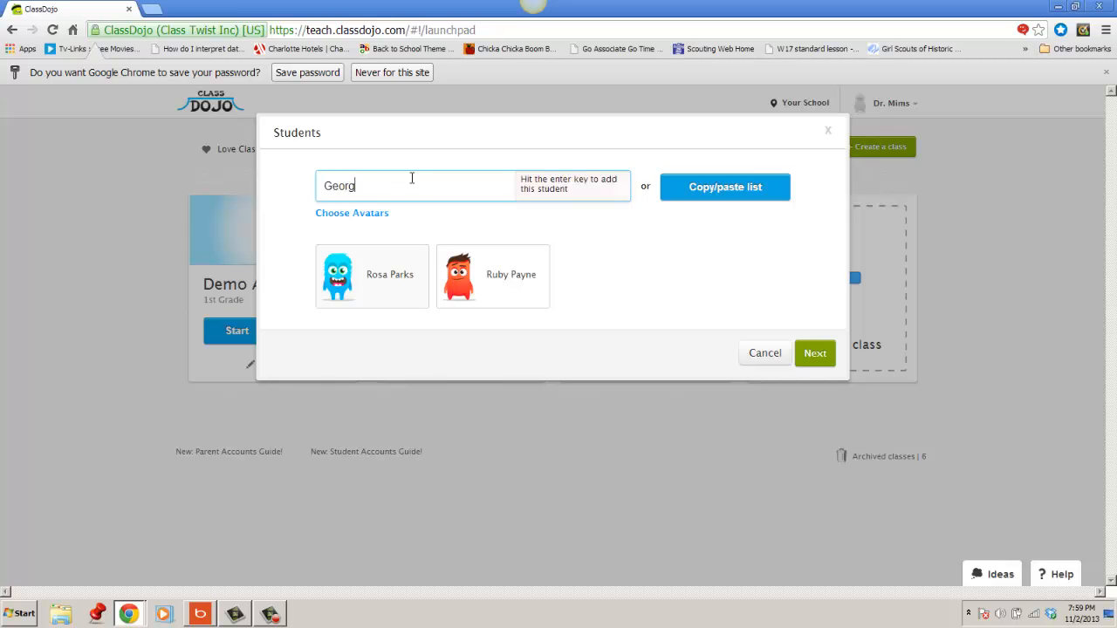
pyautogui.write('e Clooney')
pyautogui.press('Return')
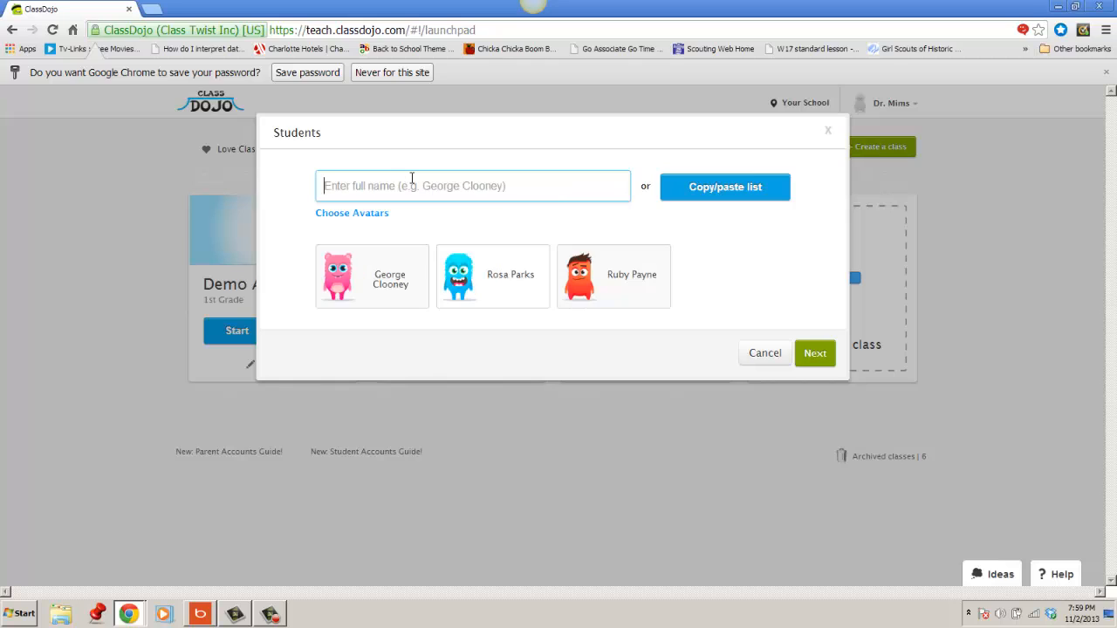
pyautogui.write('Mic')
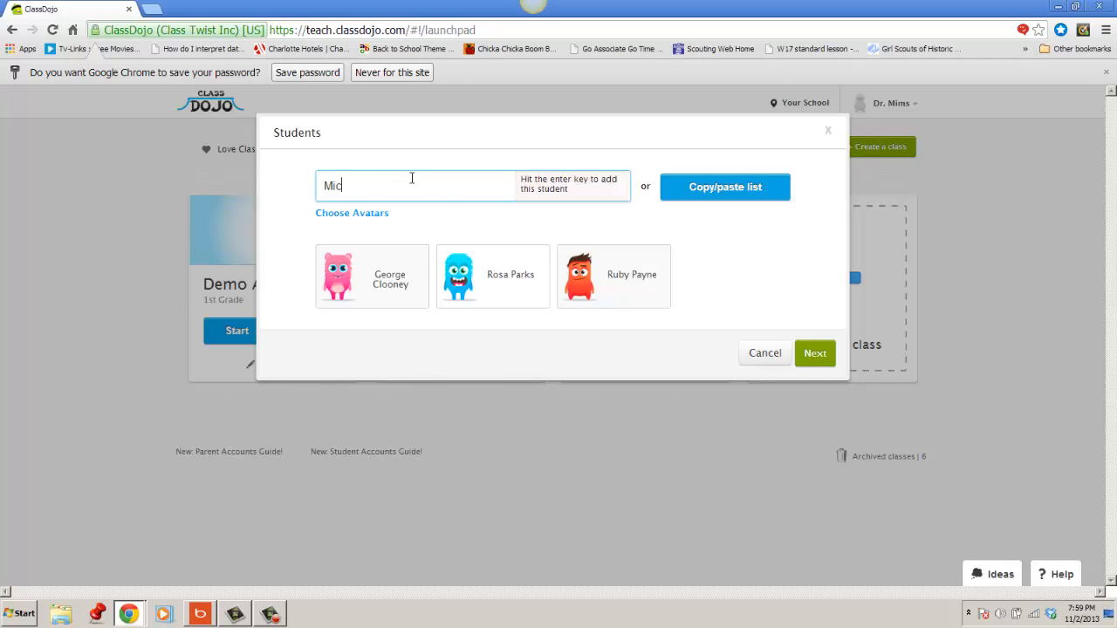
pyautogui.write('hael Jordan')
pyautogui.press('Return')
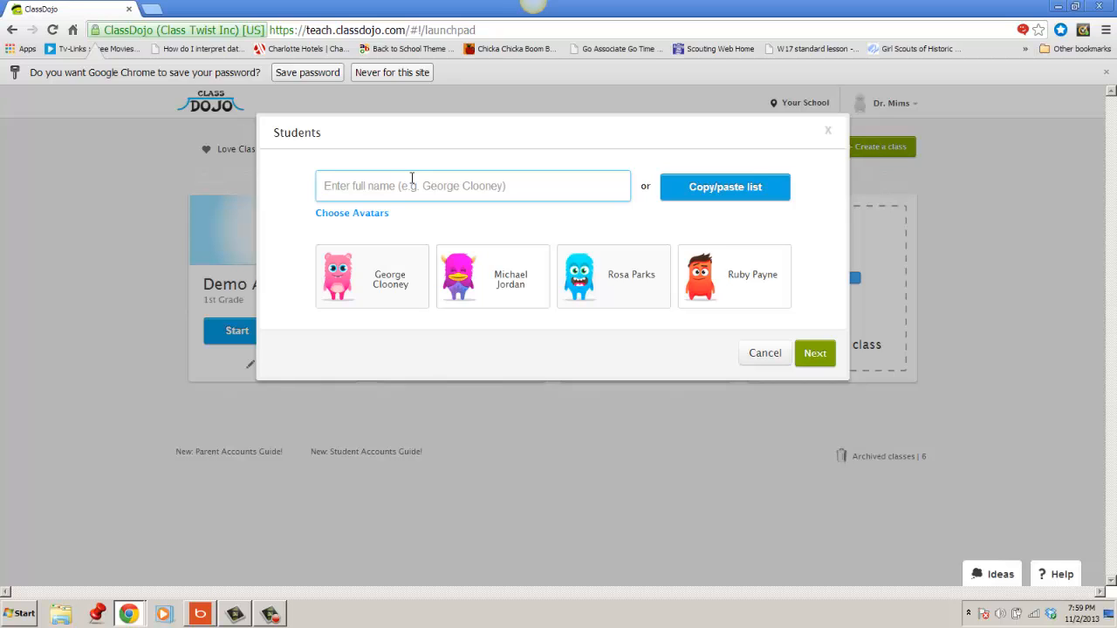
pyautogui.click(813, 356)
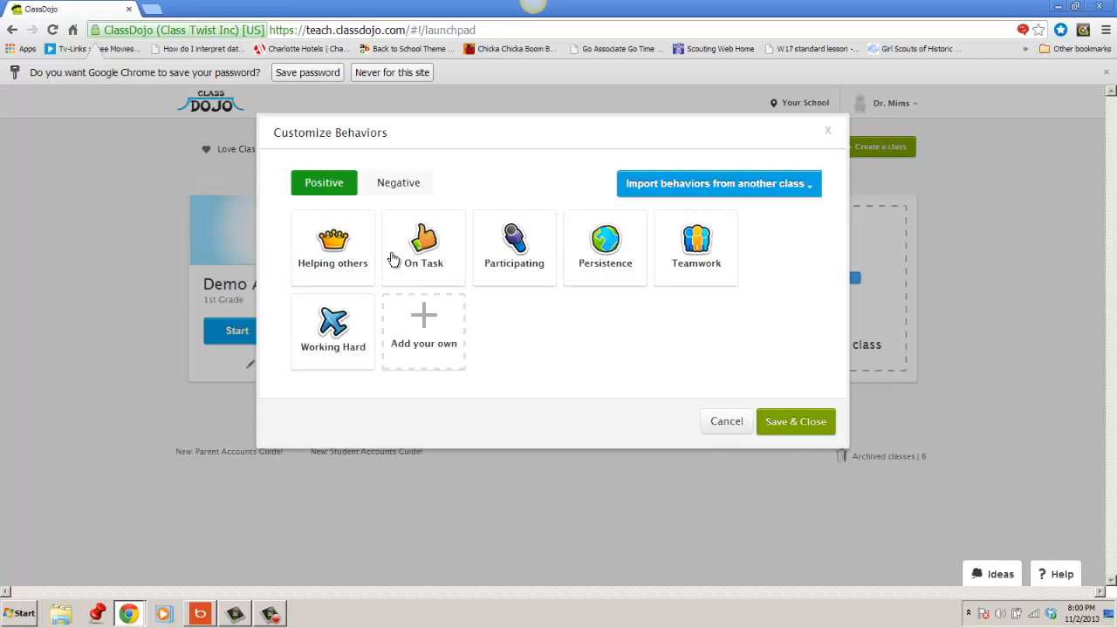
# Look at the edit options of the positive behavior Participating and close them without saving.
pyautogui.click(524, 269)
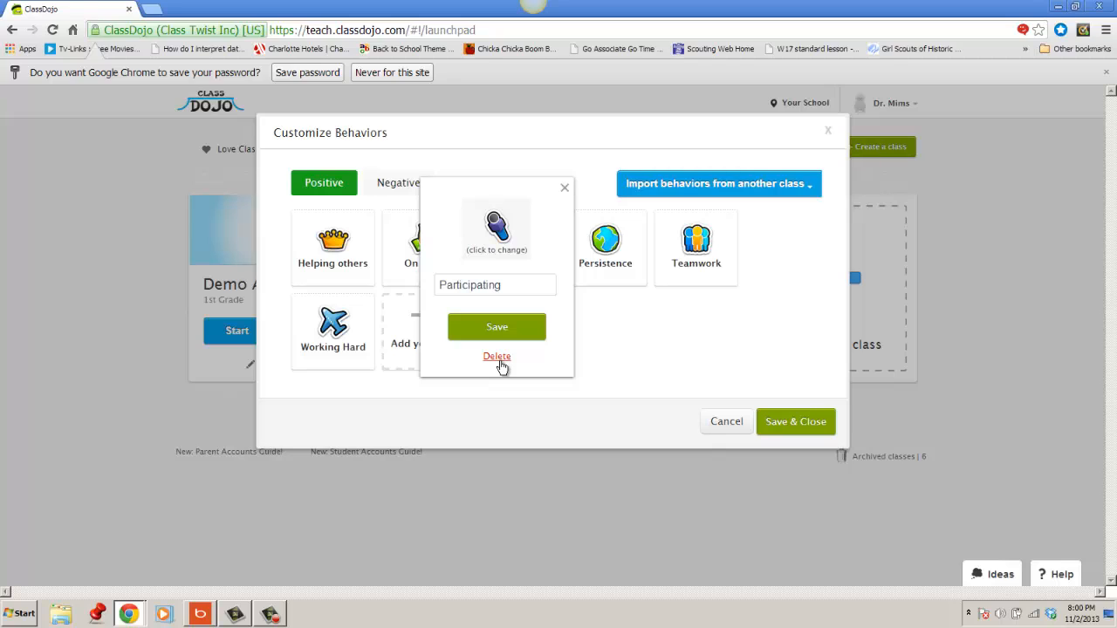
pyautogui.click(504, 285)
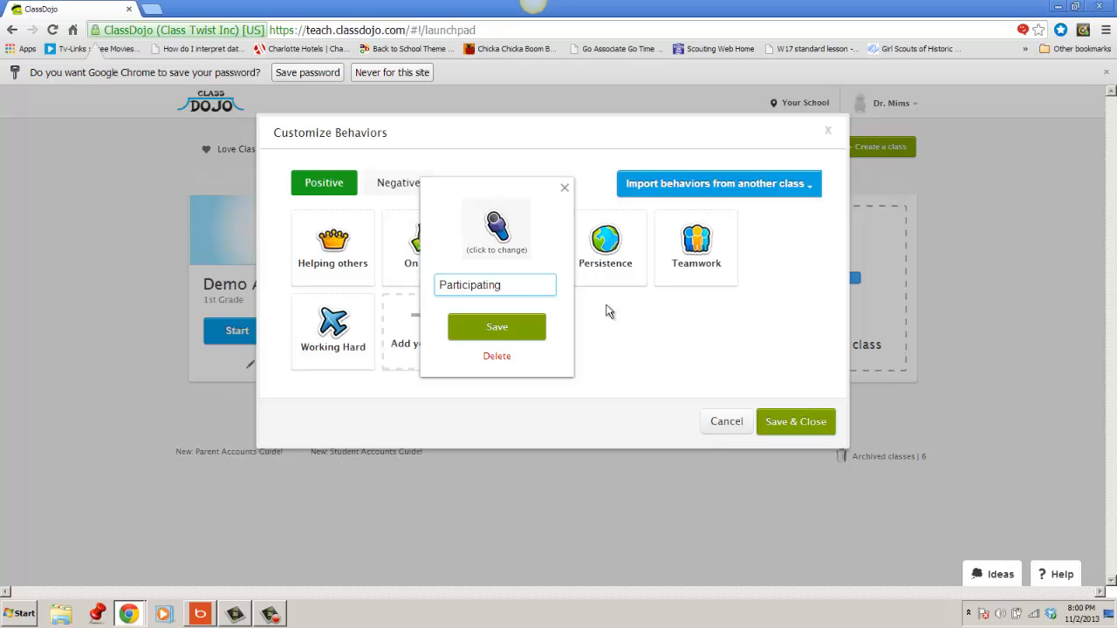
pyautogui.click(646, 366)
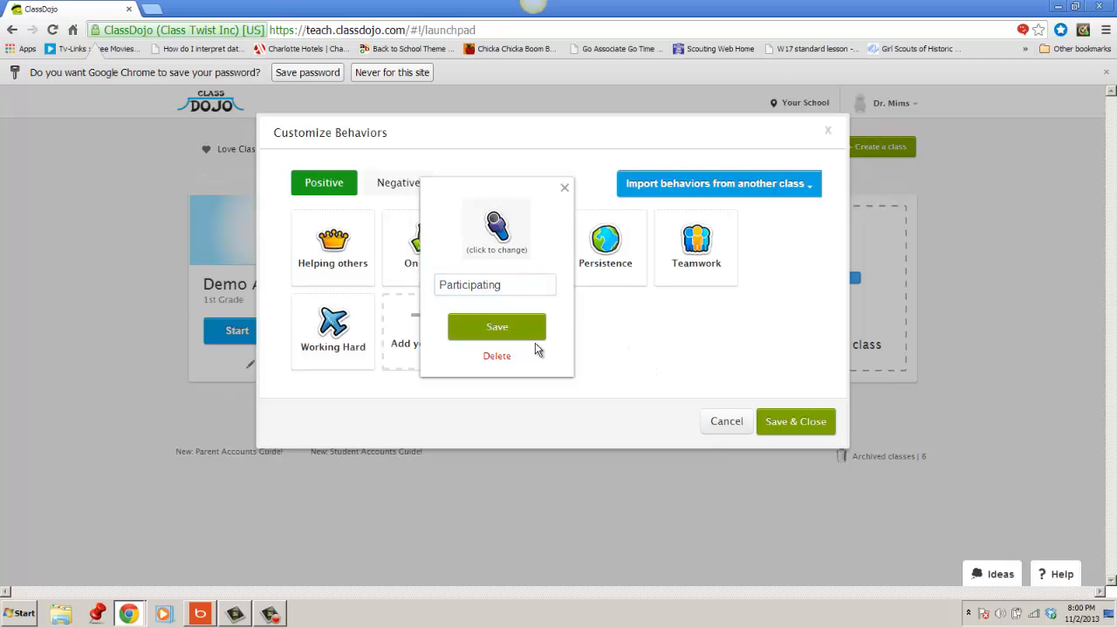
pyautogui.click(565, 188)
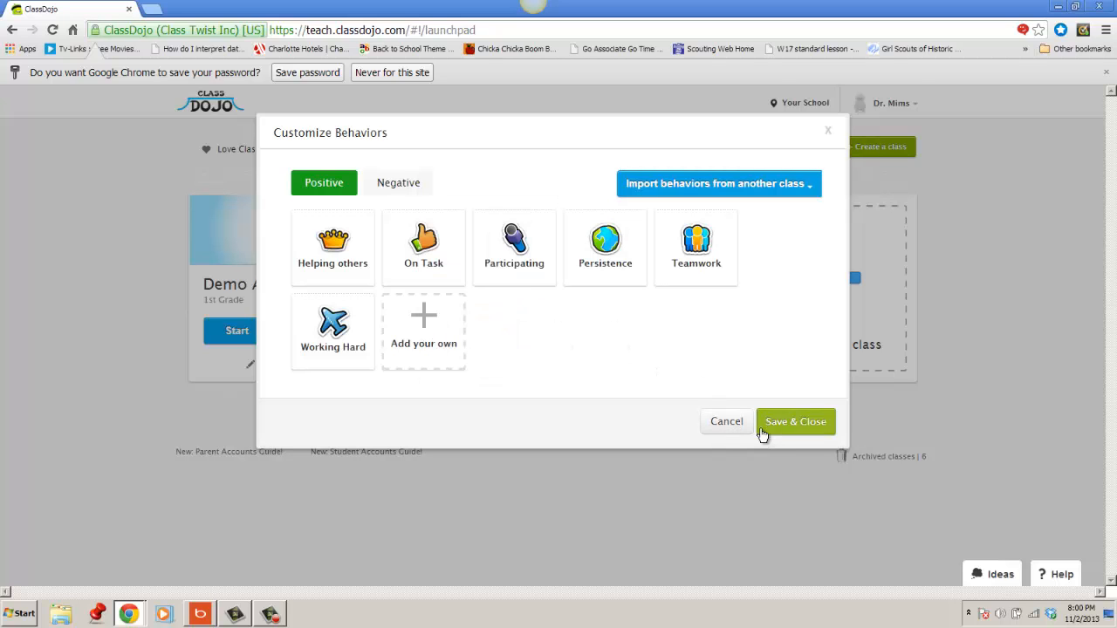
# Add a custom positive behavior named "Uses inside voices" with the speech bubbles icon and save it.
pyautogui.click(429, 337)
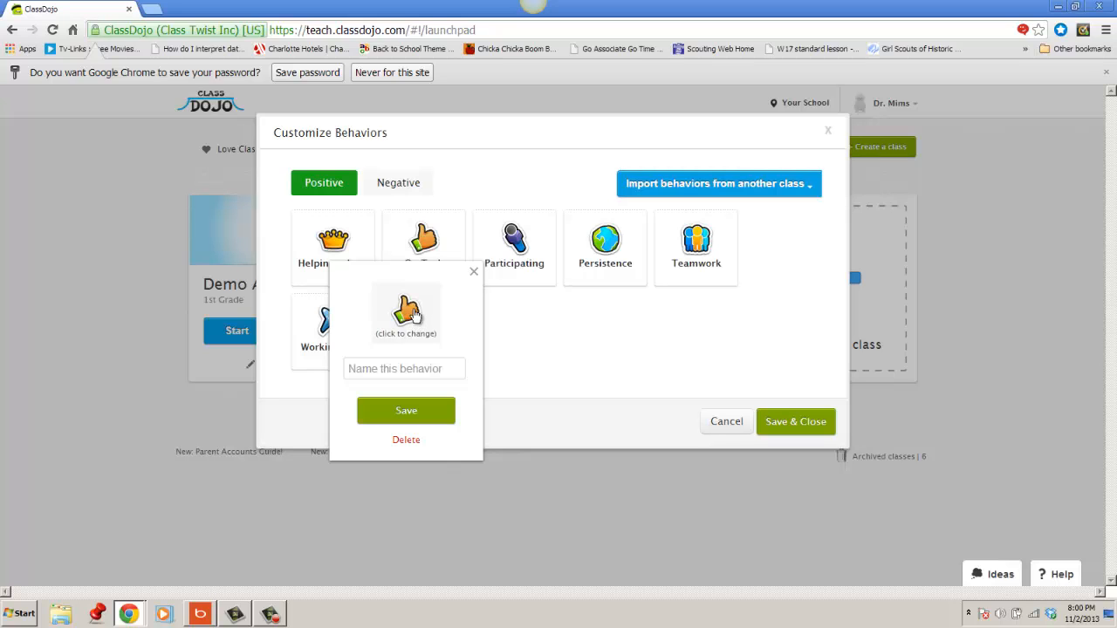
pyautogui.click(412, 313)
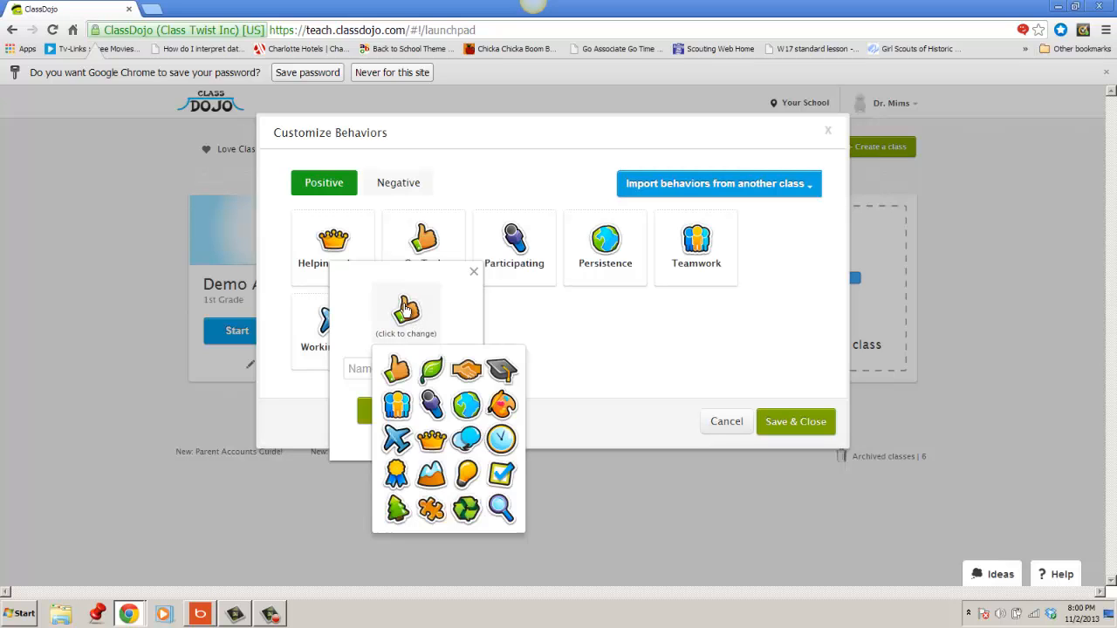
pyautogui.click(468, 440)
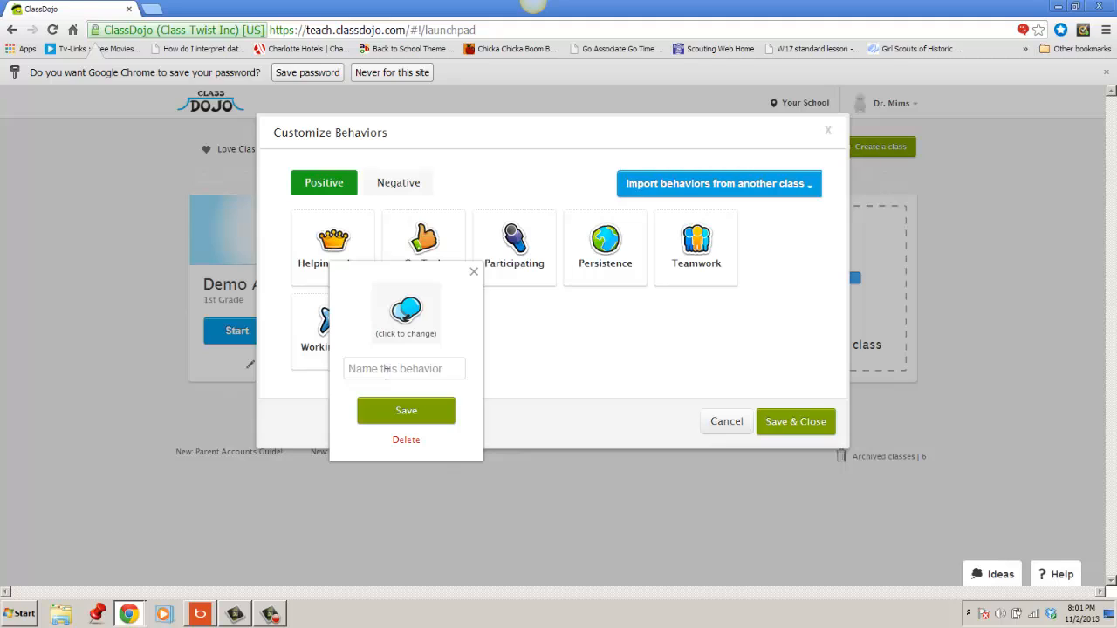
pyautogui.click(388, 371)
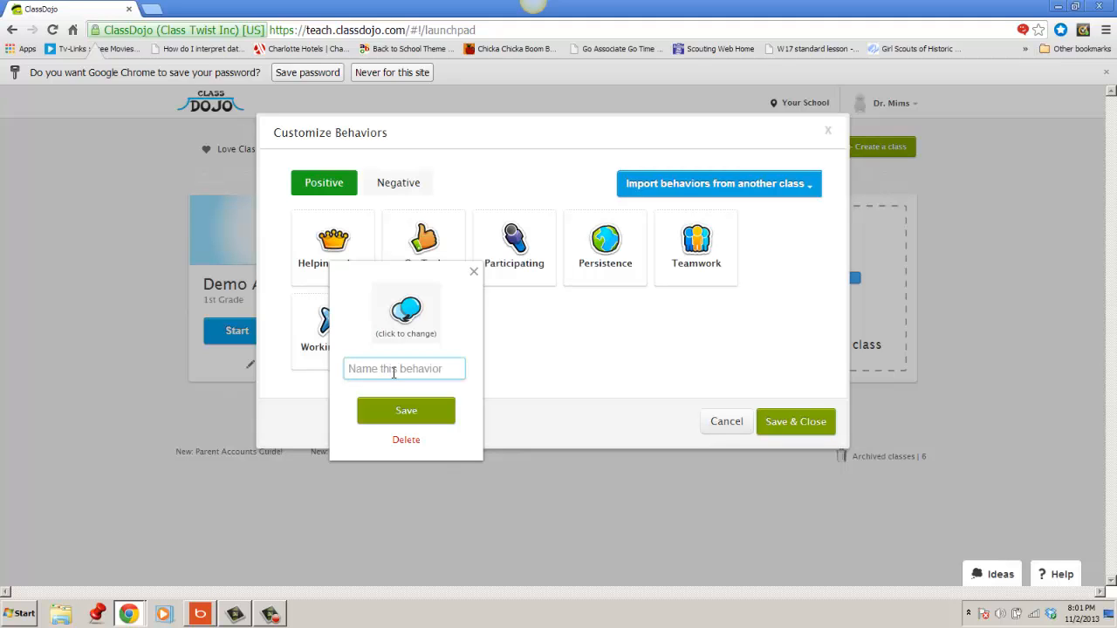
pyautogui.write('Uses inside voices')
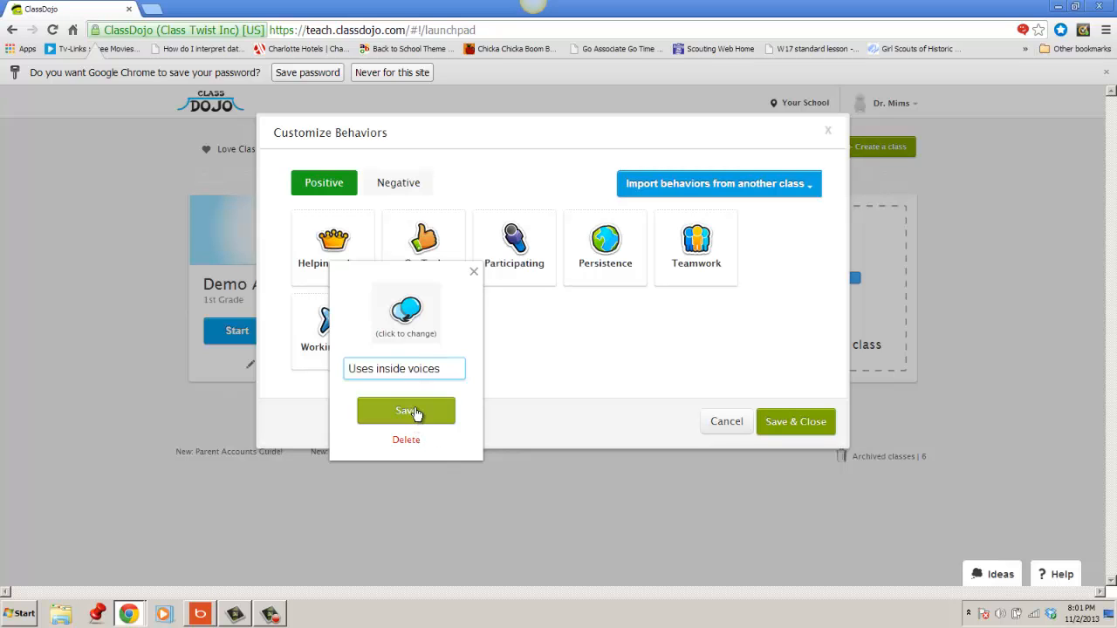
pyautogui.click(417, 412)
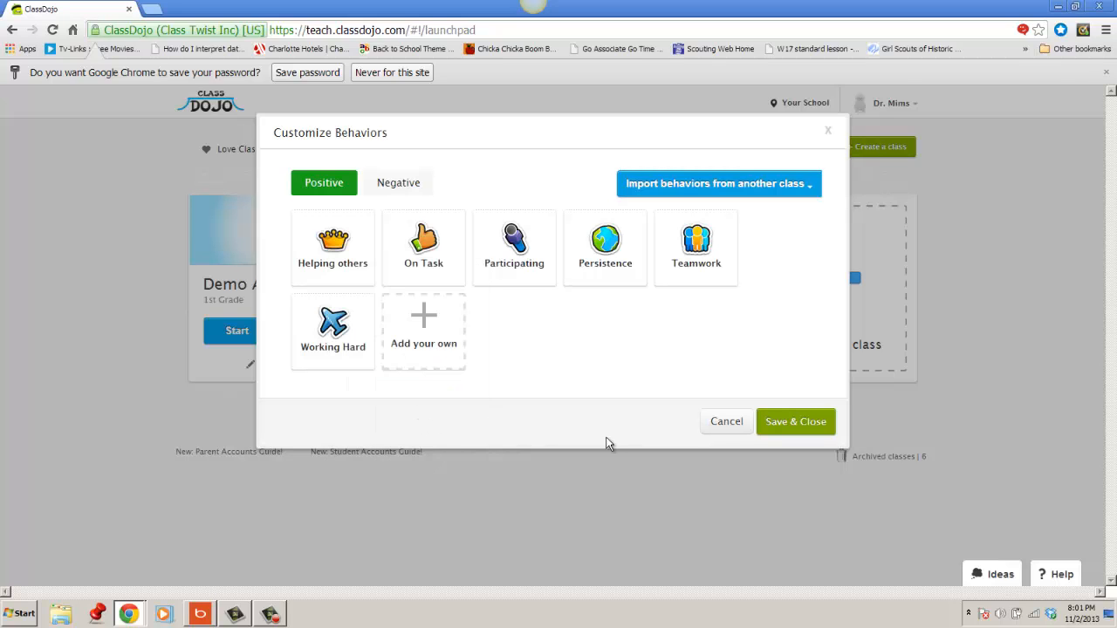
# Save the customized behaviors, and download the student invitation codes and open the resulting PDF.
pyautogui.click(810, 429)
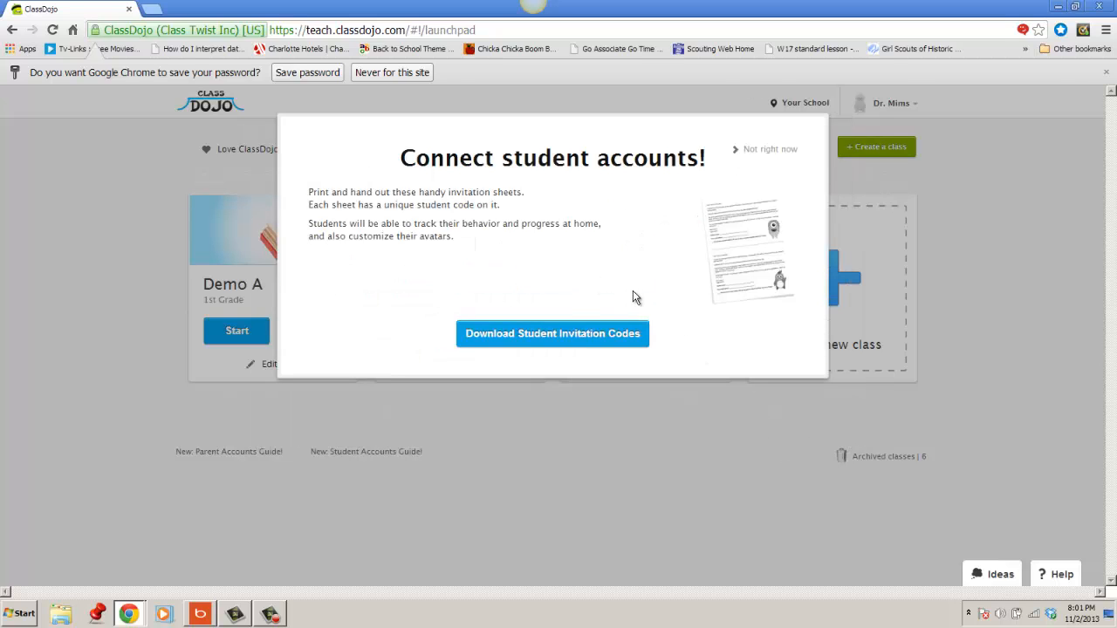
pyautogui.click(549, 344)
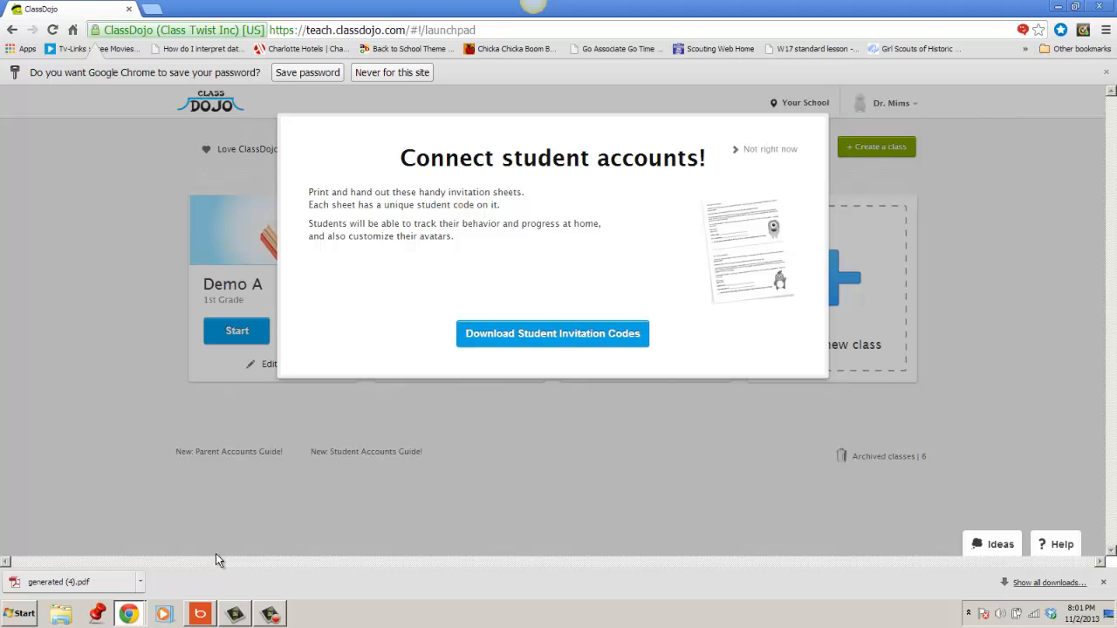
pyautogui.click(131, 583)
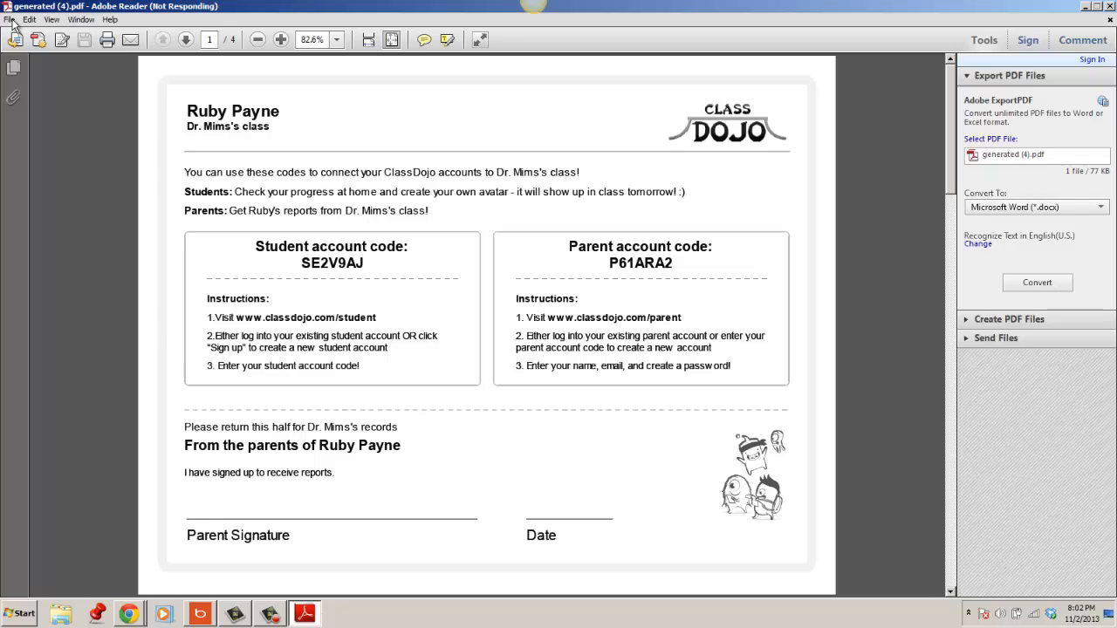
# Look at the print options for the invitation code PDF, close them without printing and close the document.
pyautogui.click(11, 20)
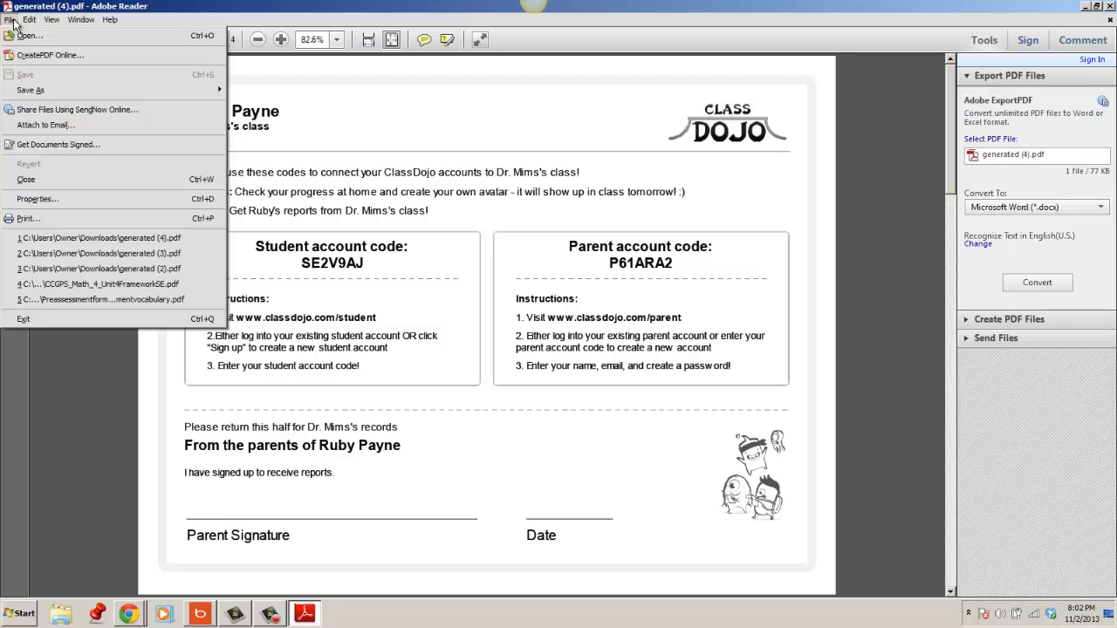
pyautogui.click(60, 219)
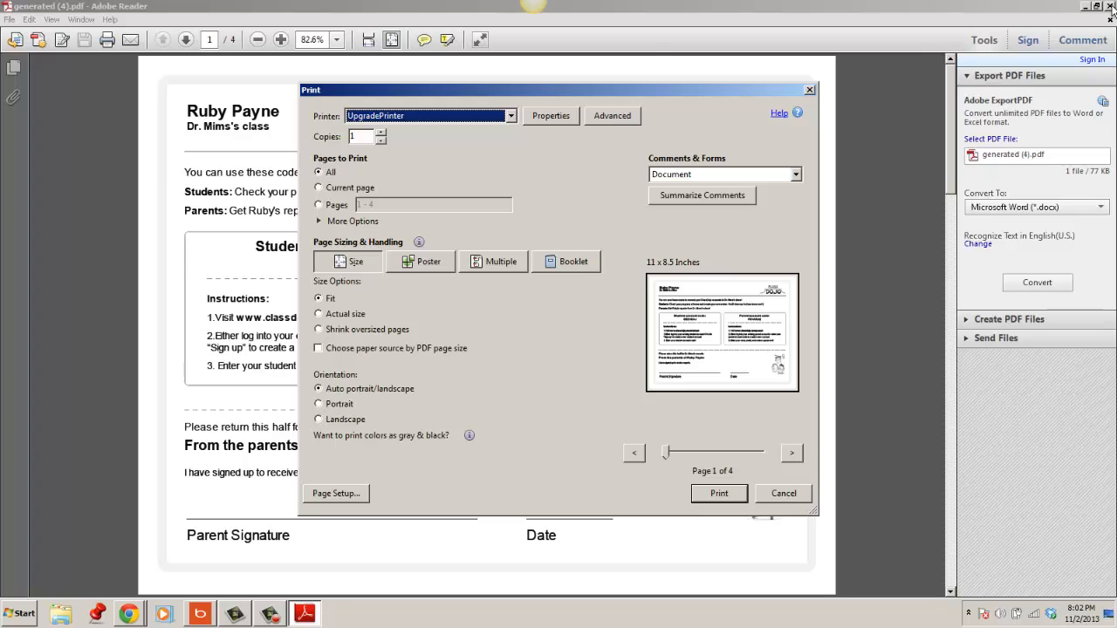
pyautogui.click(807, 90)
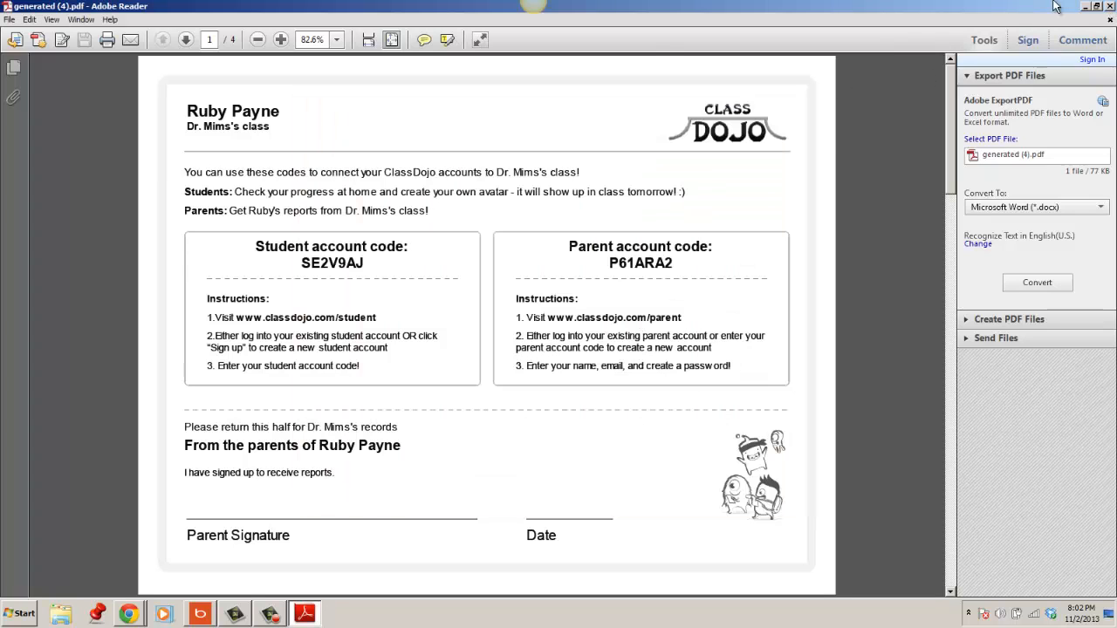
pyautogui.click(1102, 7)
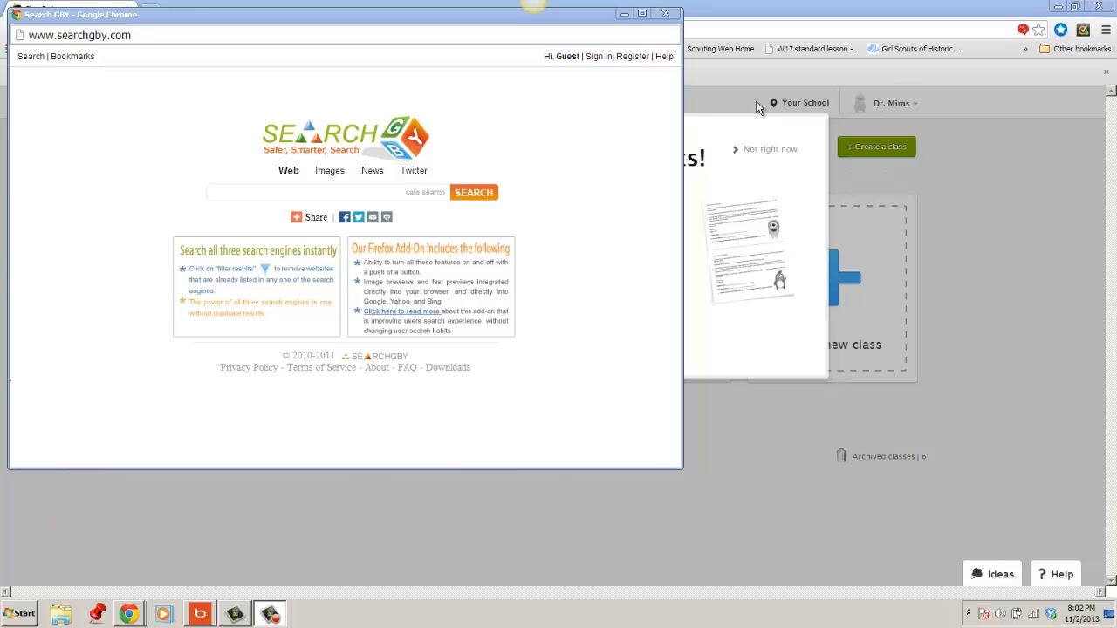
# Close the Search GBY pop-up window and skip connecting student accounts for now.
pyautogui.click(666, 13)
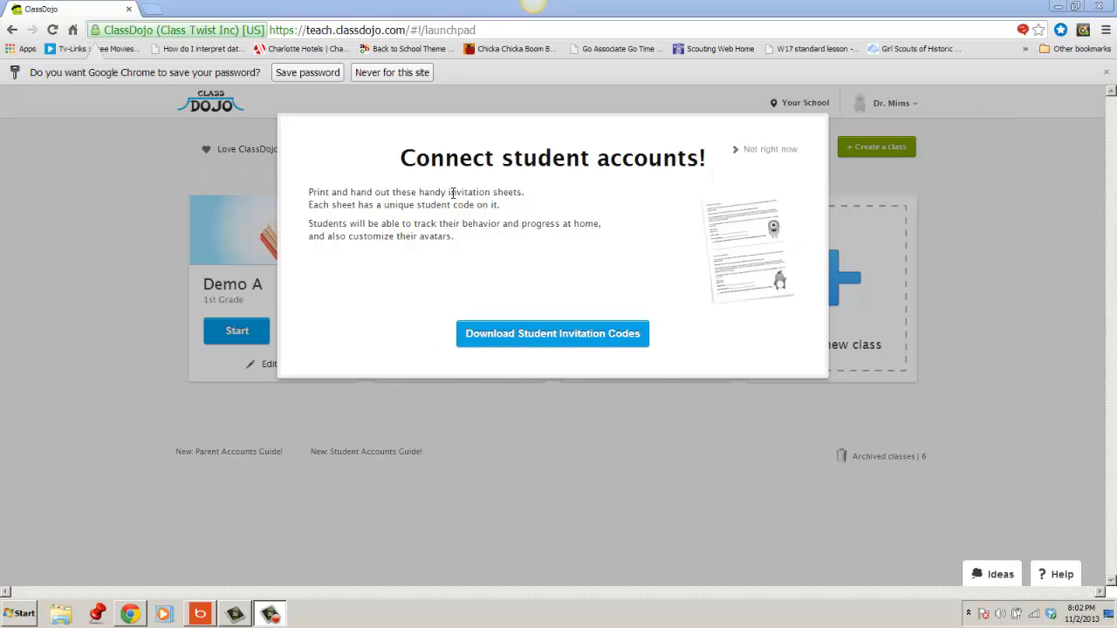
pyautogui.click(762, 153)
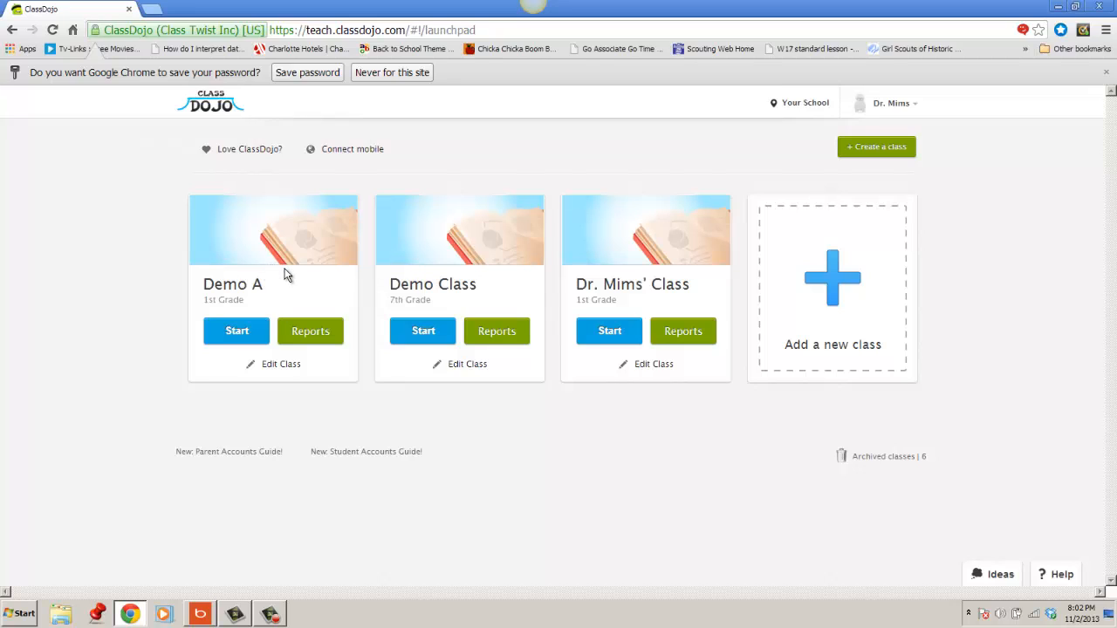
# Log out of the teacher account and log back in as teacher with the account e-mail and password.
pyautogui.click(886, 105)
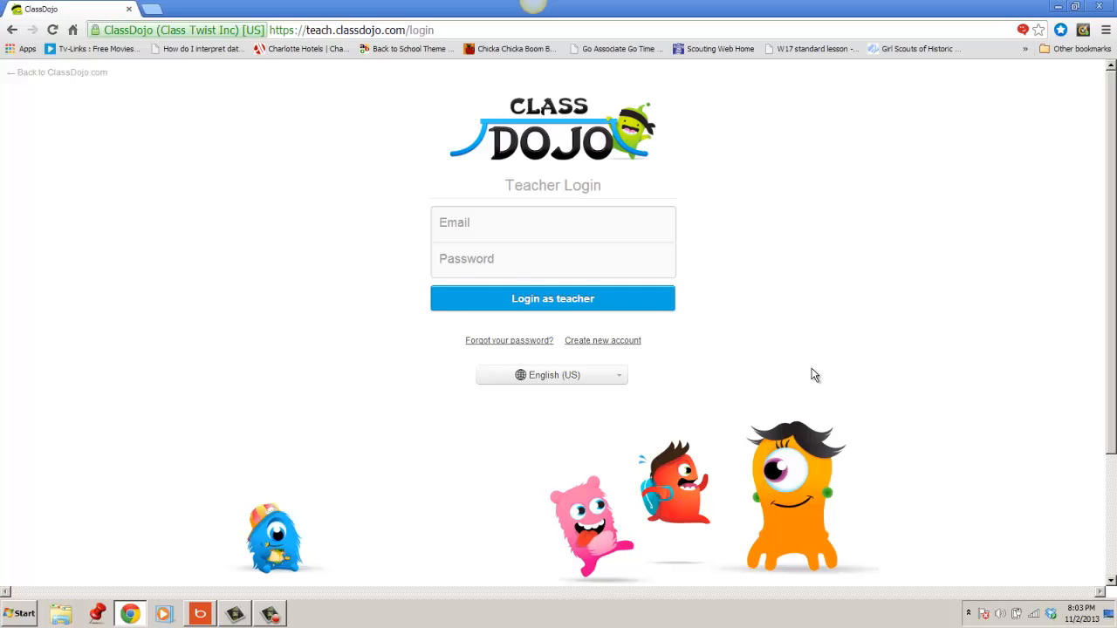
pyautogui.click(465, 222)
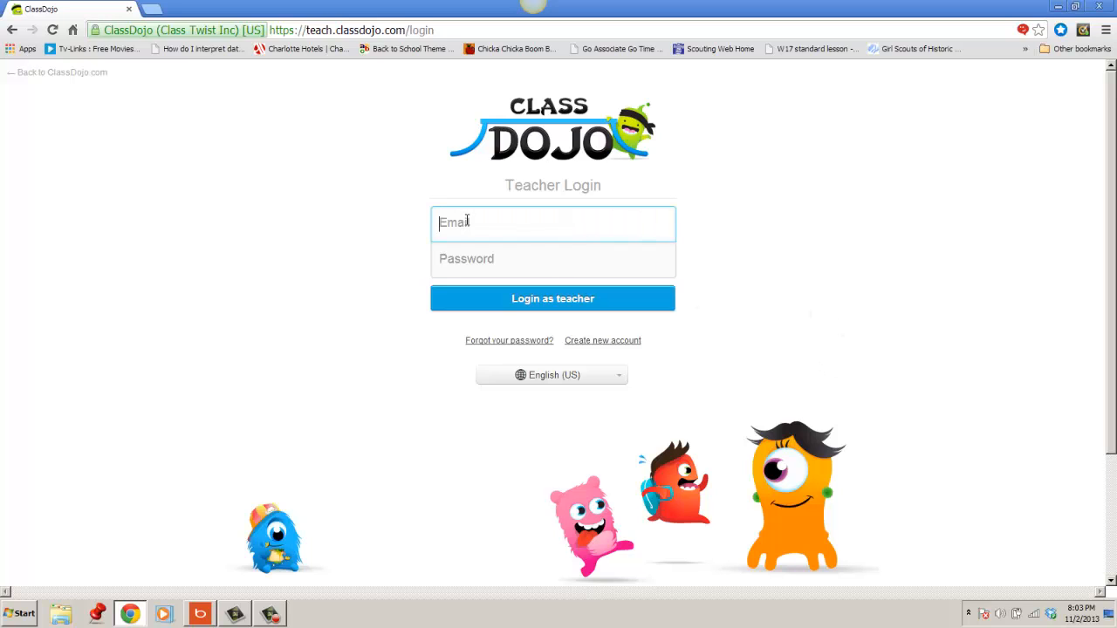
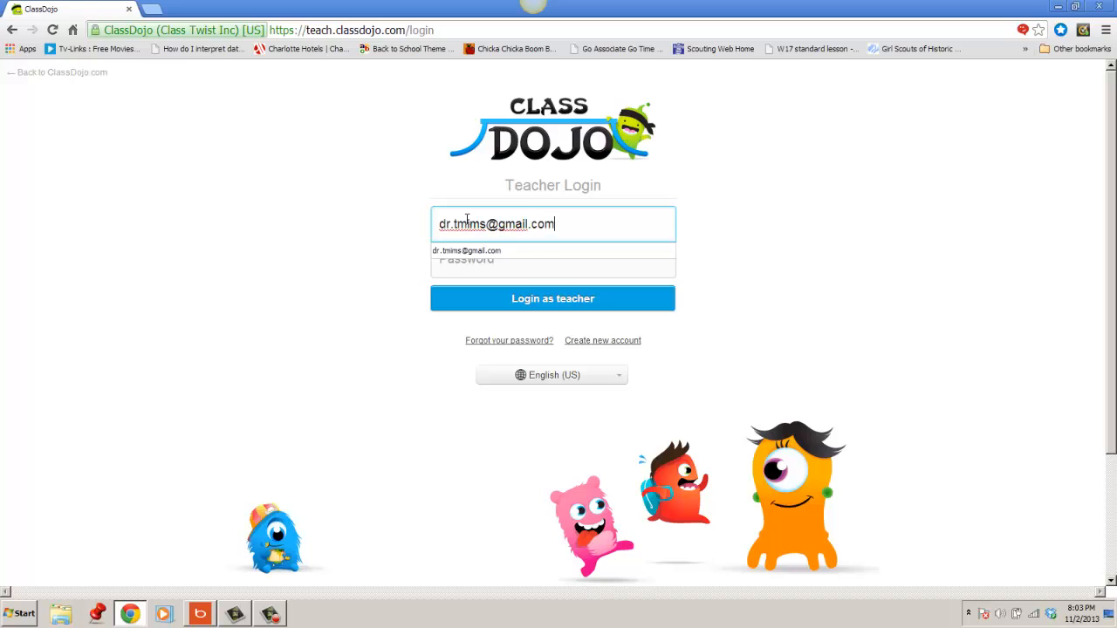
pyautogui.press('Tab')
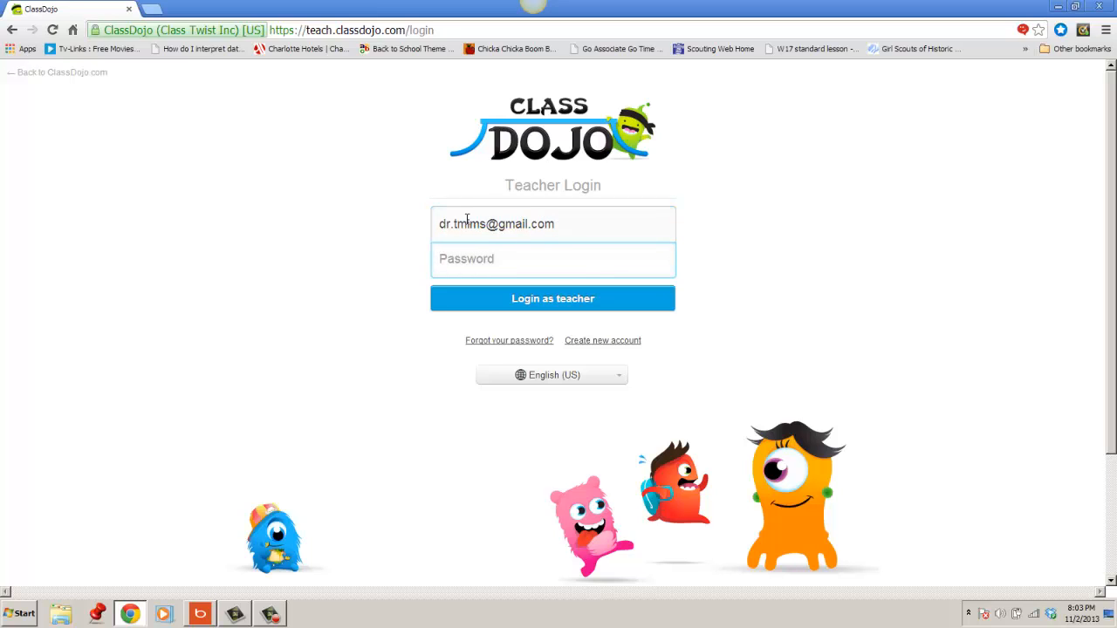
pyautogui.write('••••')
pyautogui.click(569, 309)
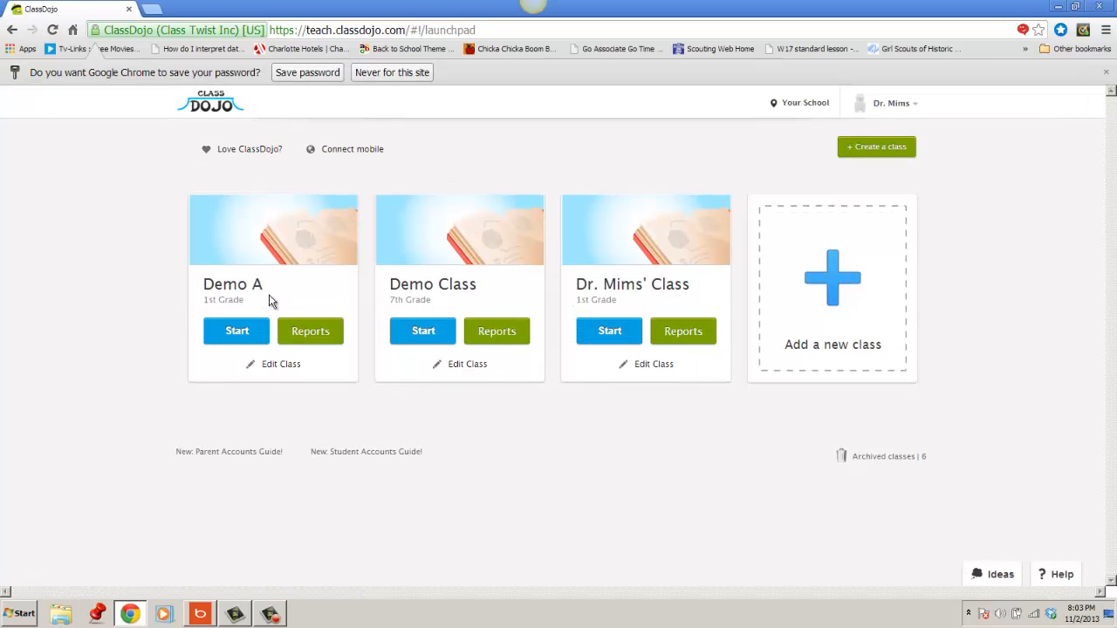
# Start the Demo A class and open its attendance for recording.
pyautogui.click(238, 332)
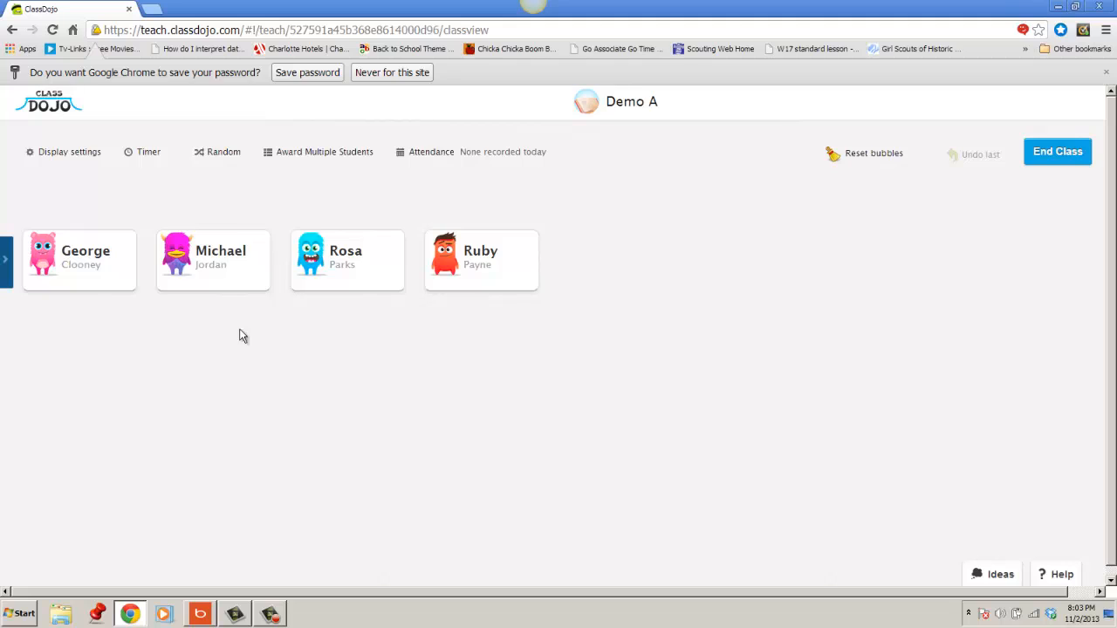
pyautogui.click(439, 155)
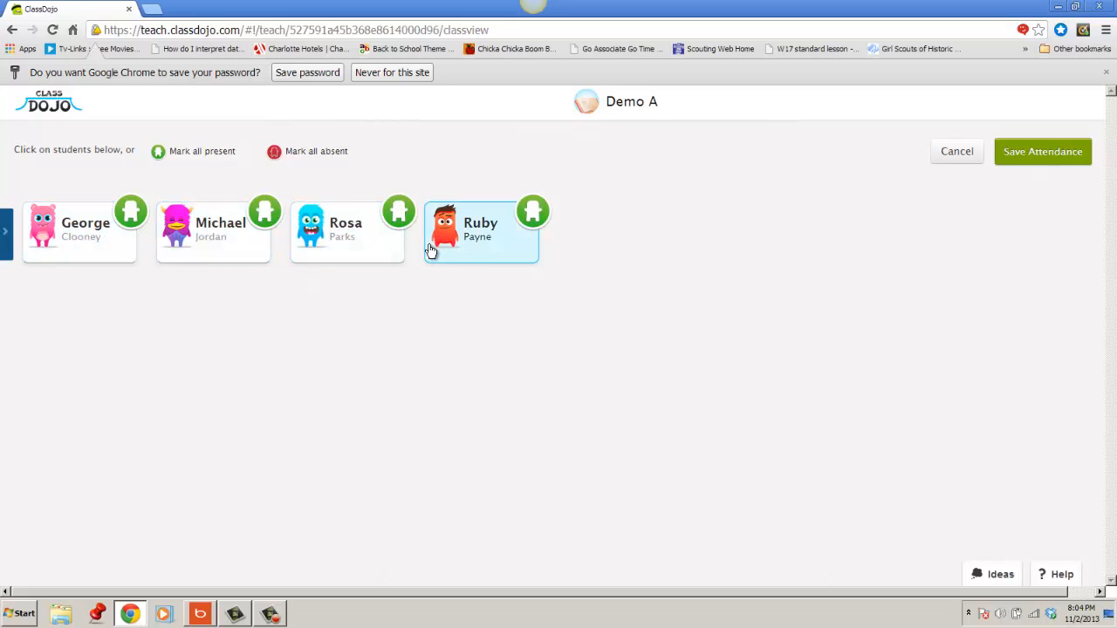
# Try the orange attendance mark on George, Michael and Rosa, mark everyone present, and give Ruby the orange mark.
pyautogui.click(130, 249)
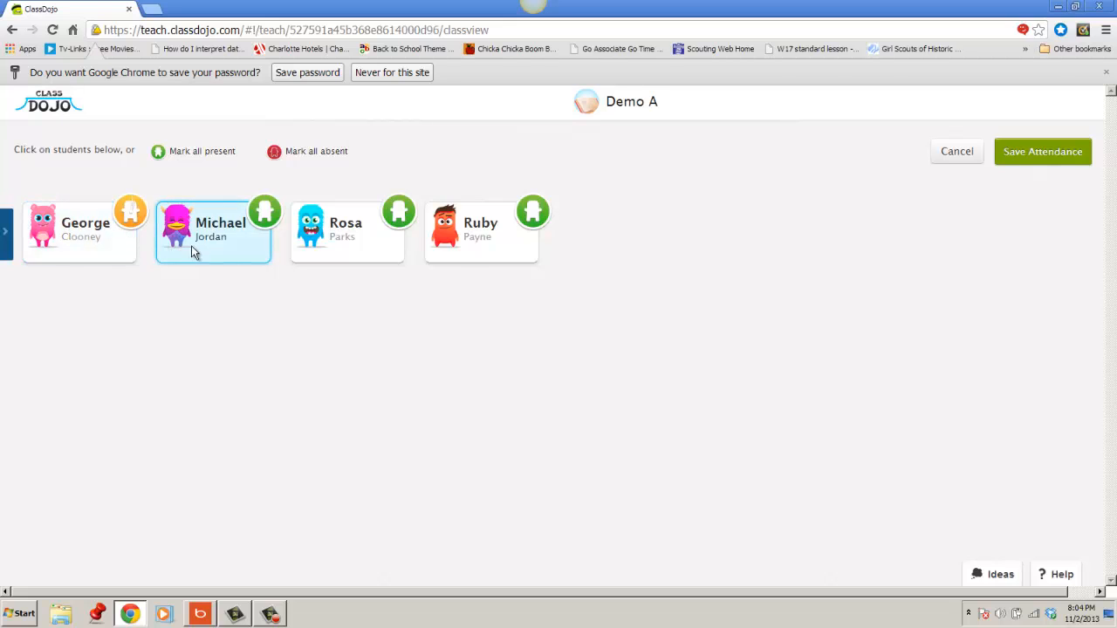
pyautogui.click(192, 247)
pyautogui.click(325, 253)
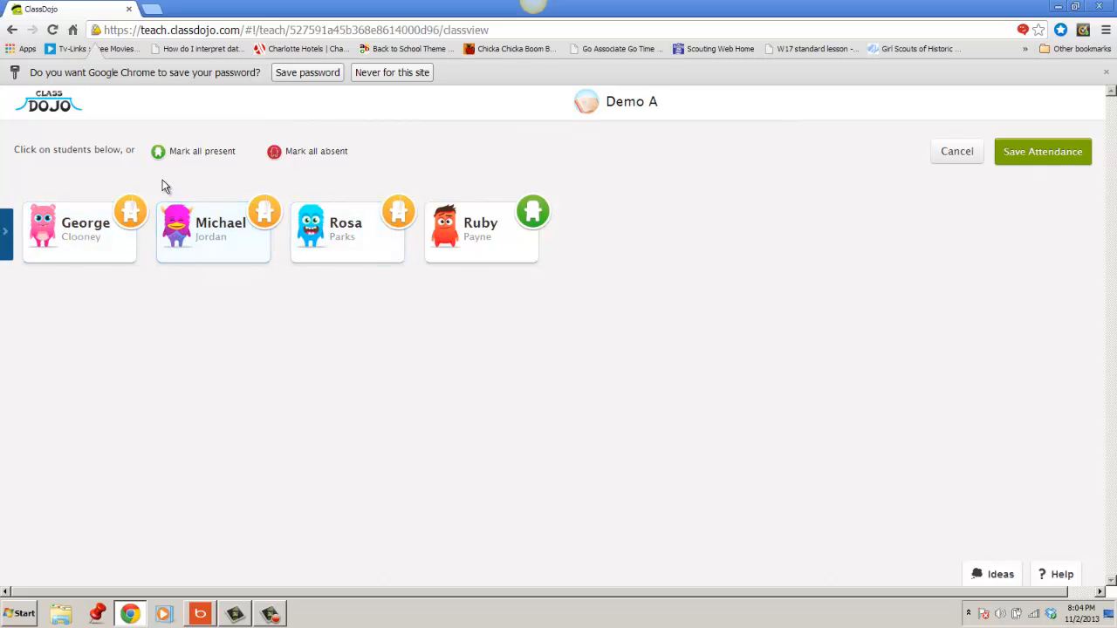
pyautogui.click(181, 154)
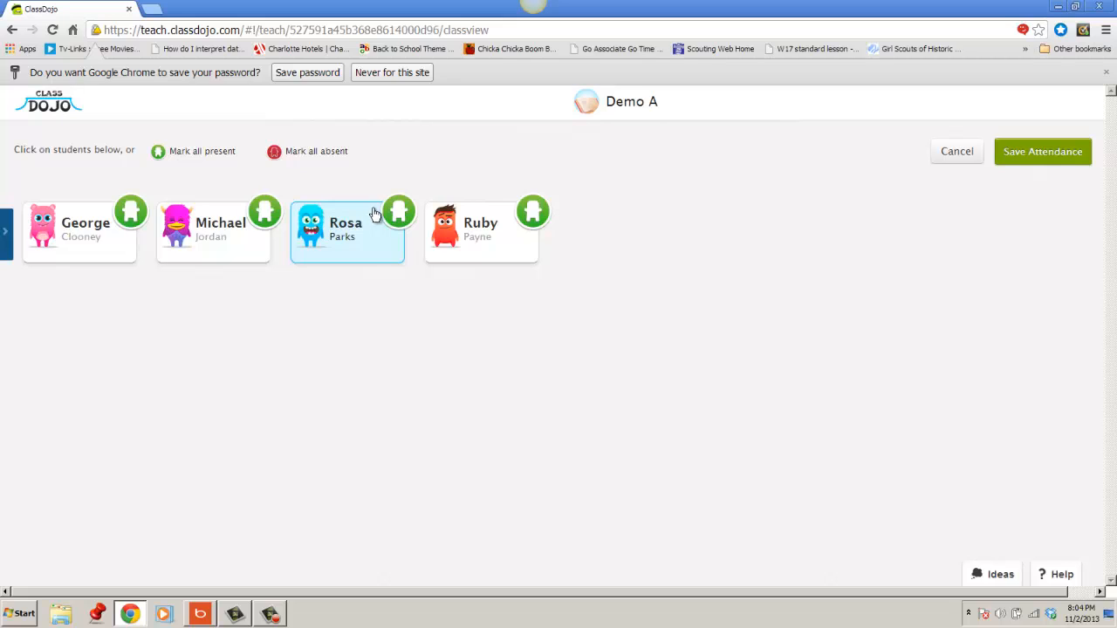
pyautogui.click(476, 243)
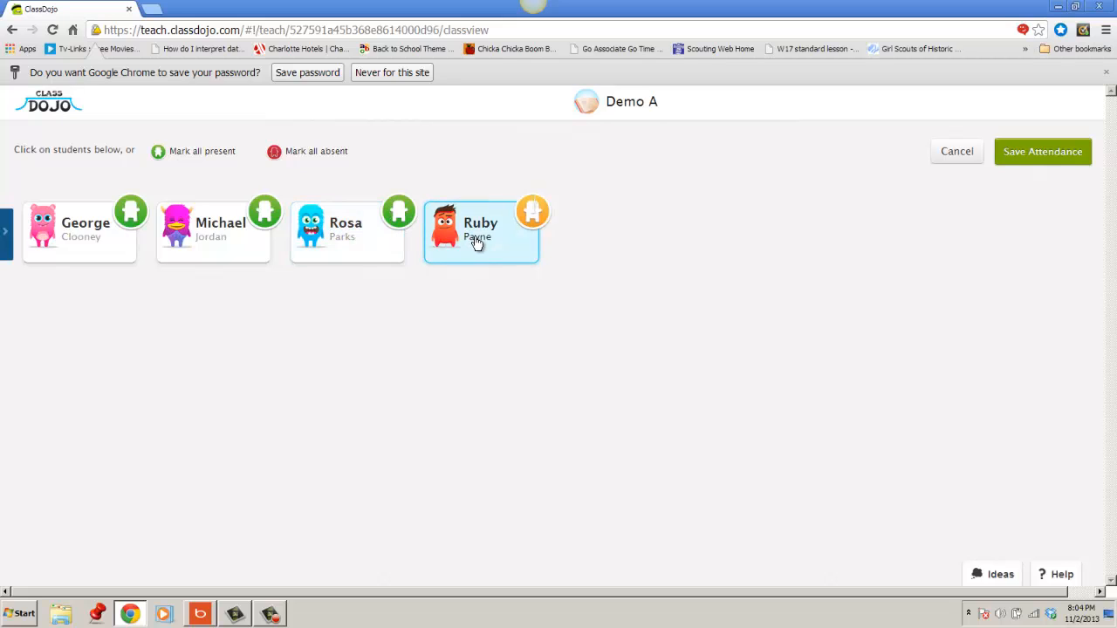
# Mark all students absent, switch Rosa, Michael and George to present, and save the attendance.
pyautogui.click(314, 155)
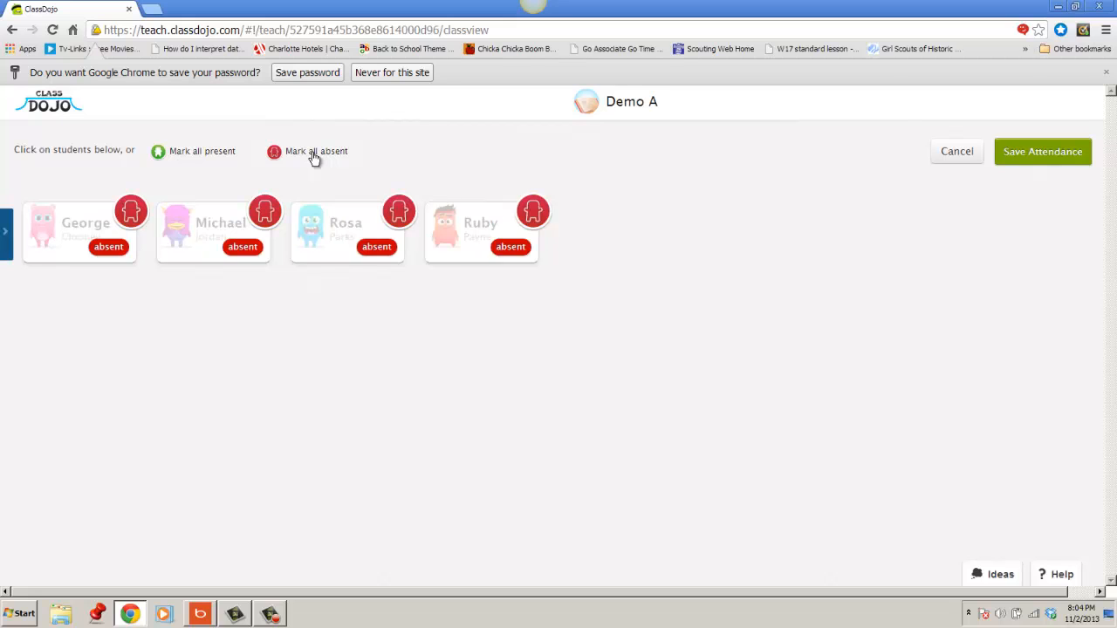
pyautogui.click(354, 248)
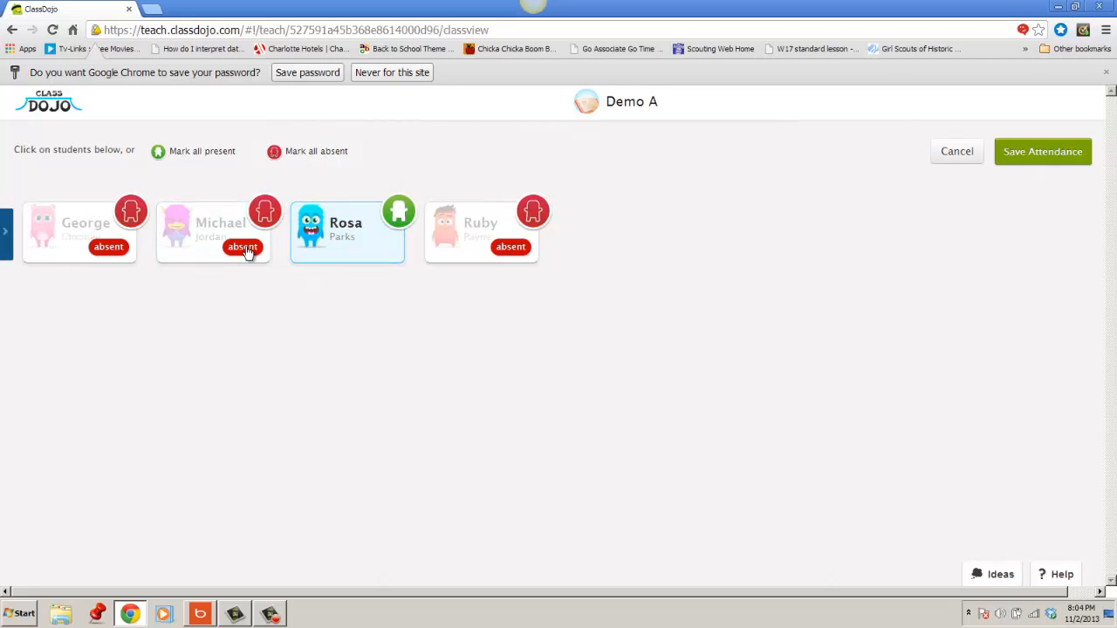
pyautogui.click(236, 237)
pyautogui.click(99, 239)
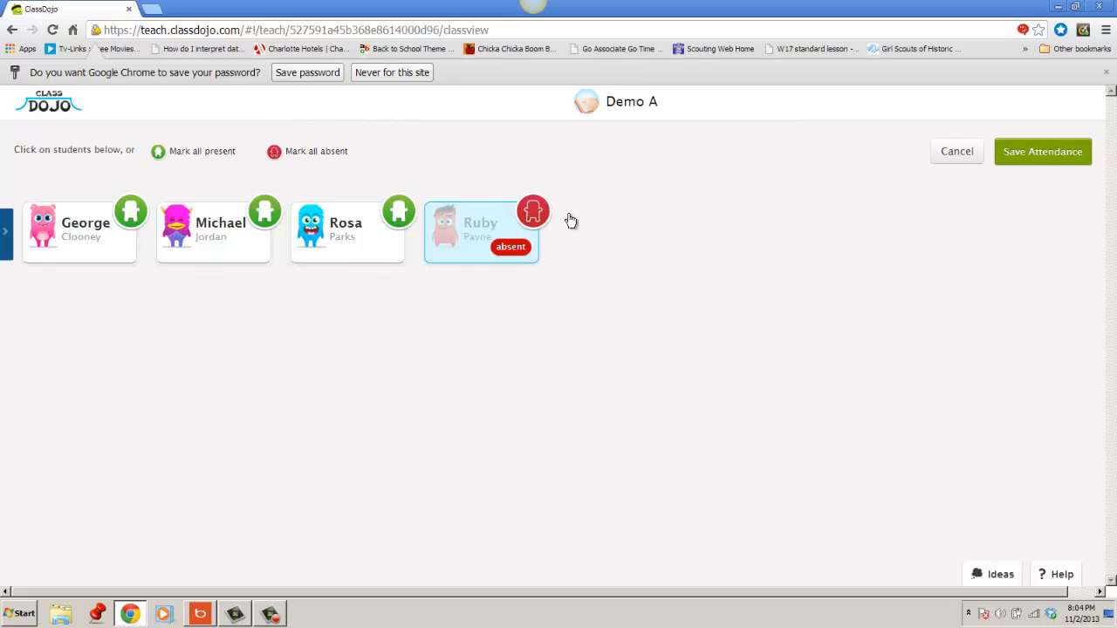
pyautogui.click(1031, 160)
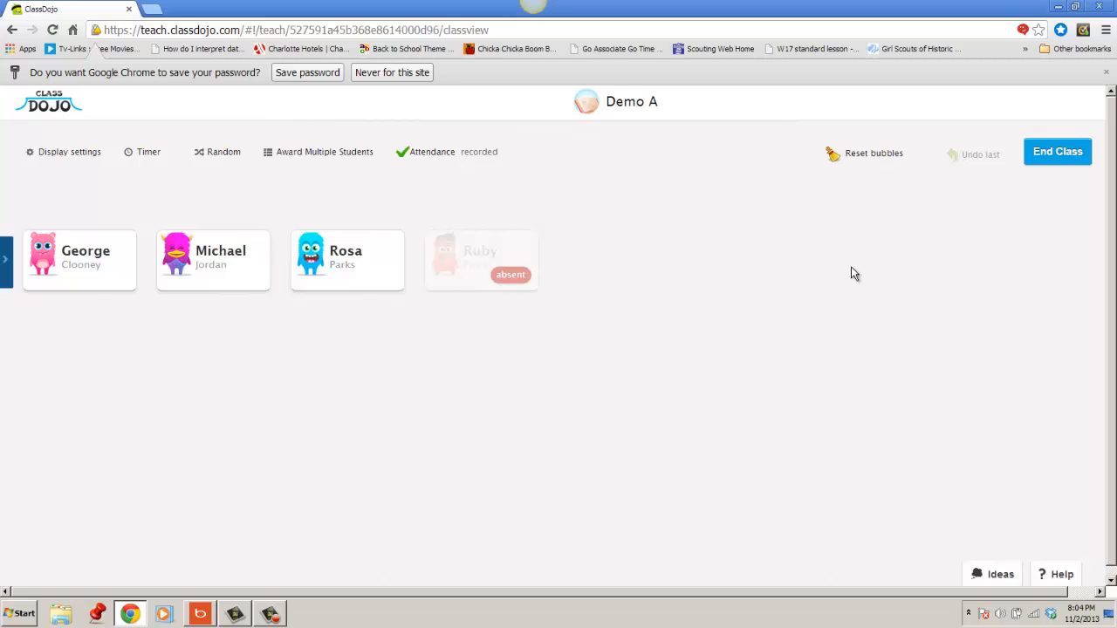
# Award Michael Jordan the positive behavior On Task, and open and dismiss the award choices for George Clooney.
pyautogui.click(217, 262)
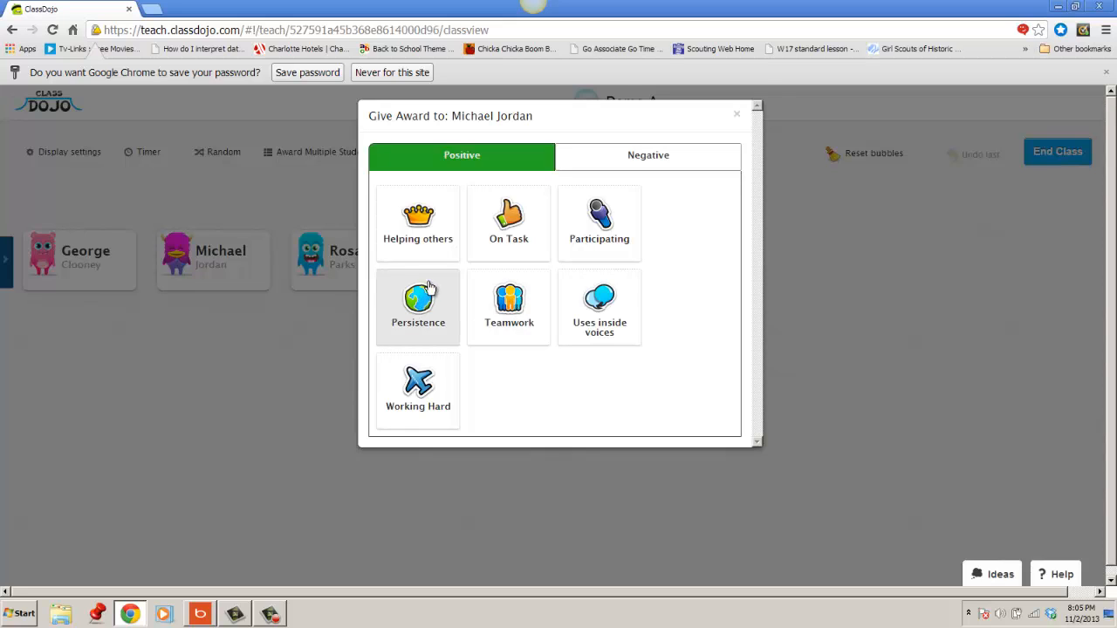
pyautogui.click(500, 236)
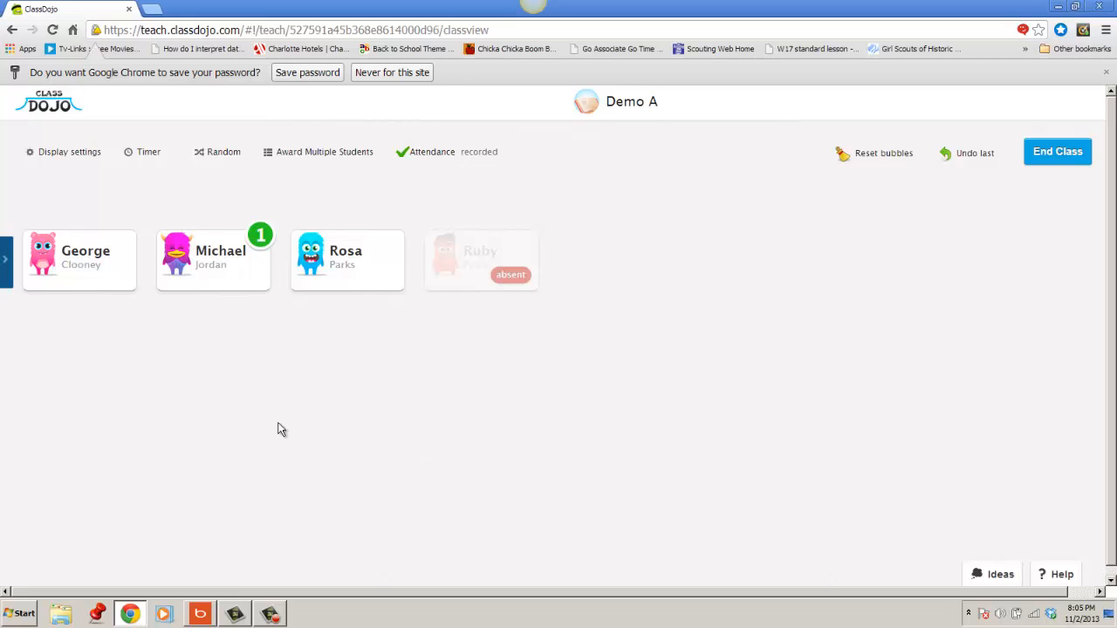
pyautogui.click(119, 272)
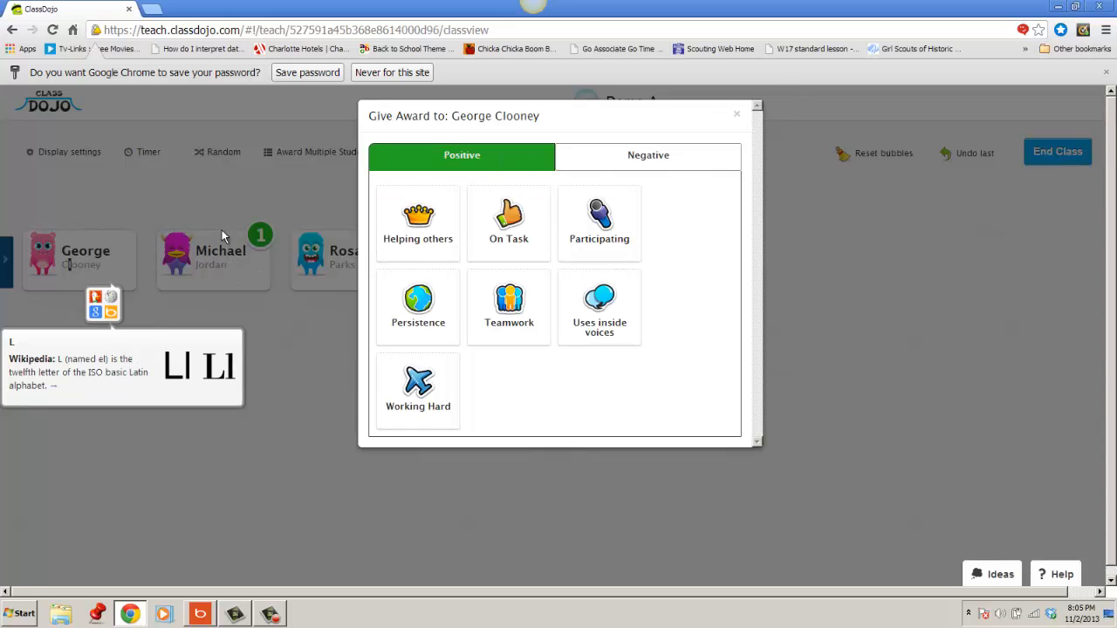
pyautogui.click(214, 262)
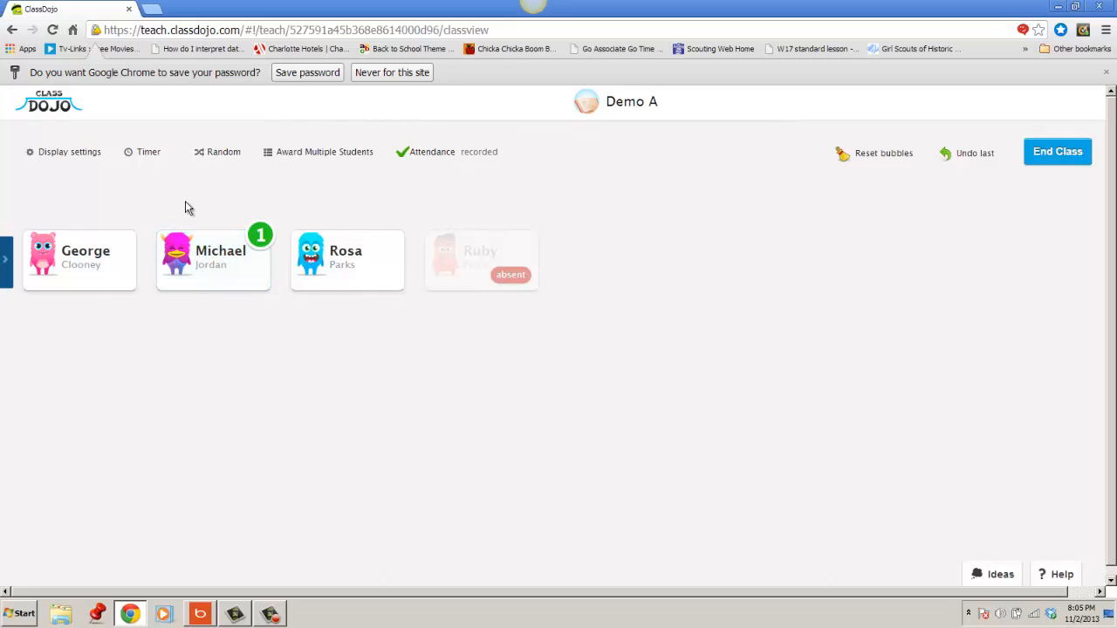
# Give George Clooney and Michael Jordan the negative behavior Off Task in one multiple-student award, and end the class.
pyautogui.click(306, 154)
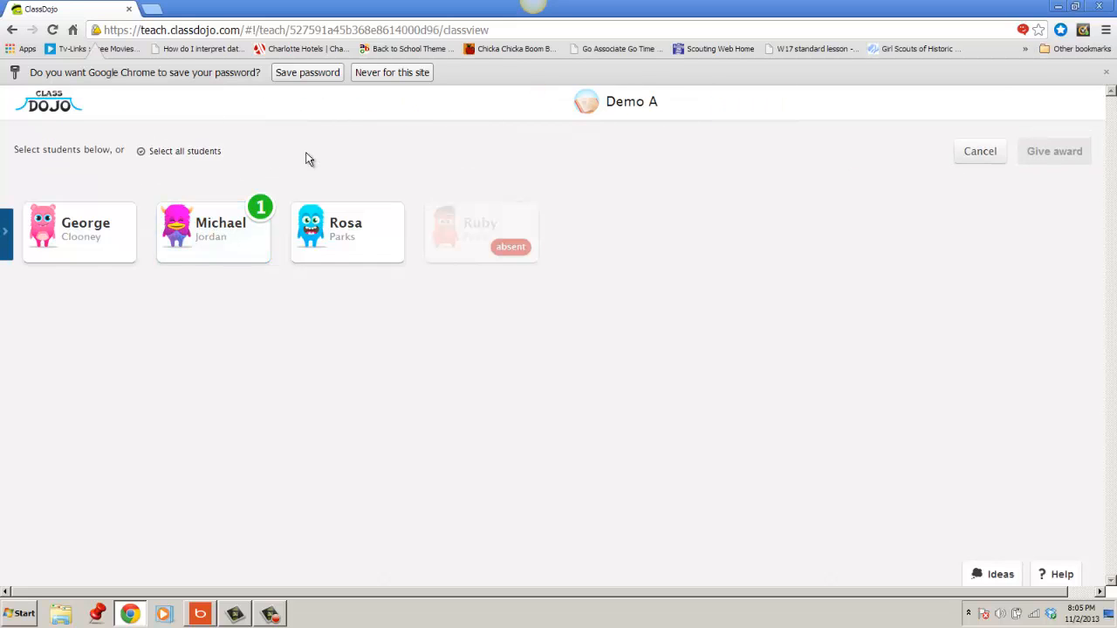
pyautogui.click(93, 229)
pyautogui.click(236, 234)
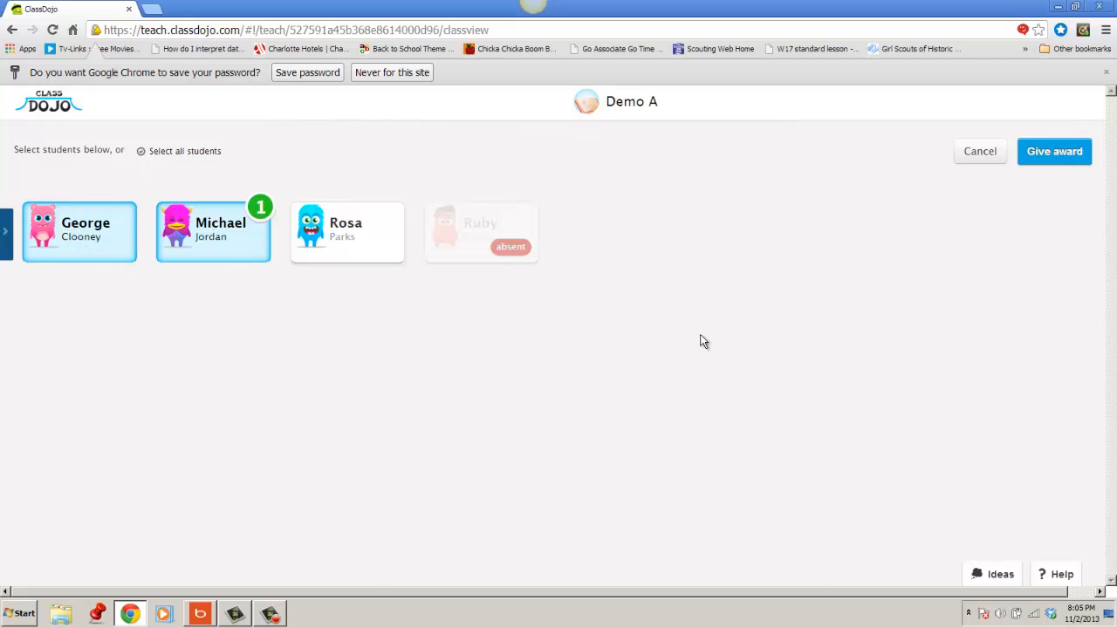
pyautogui.click(1053, 154)
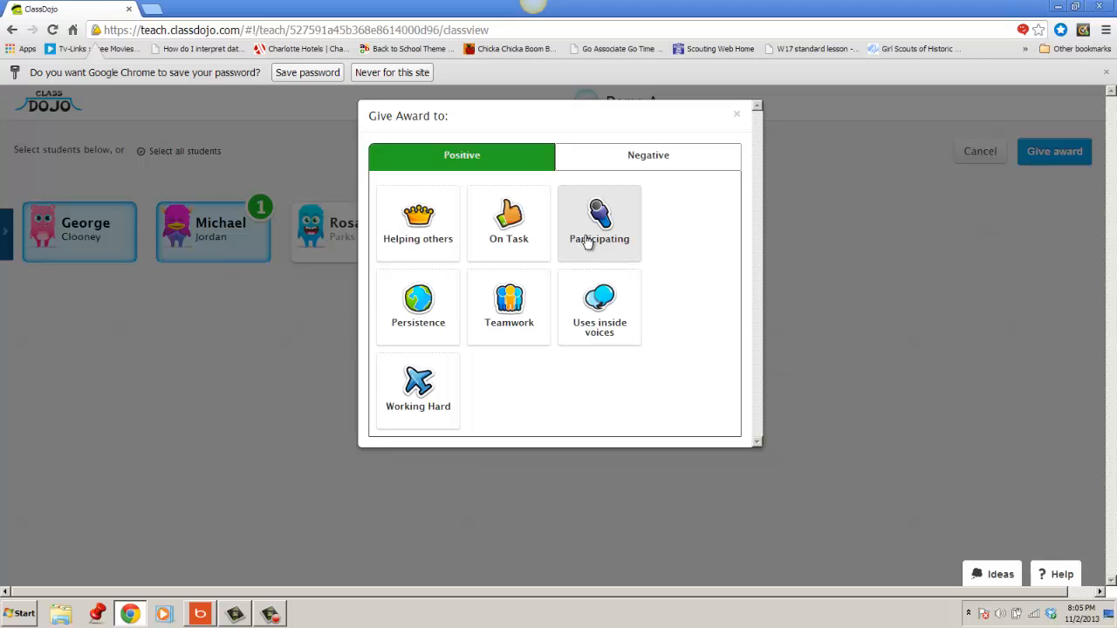
pyautogui.click(667, 158)
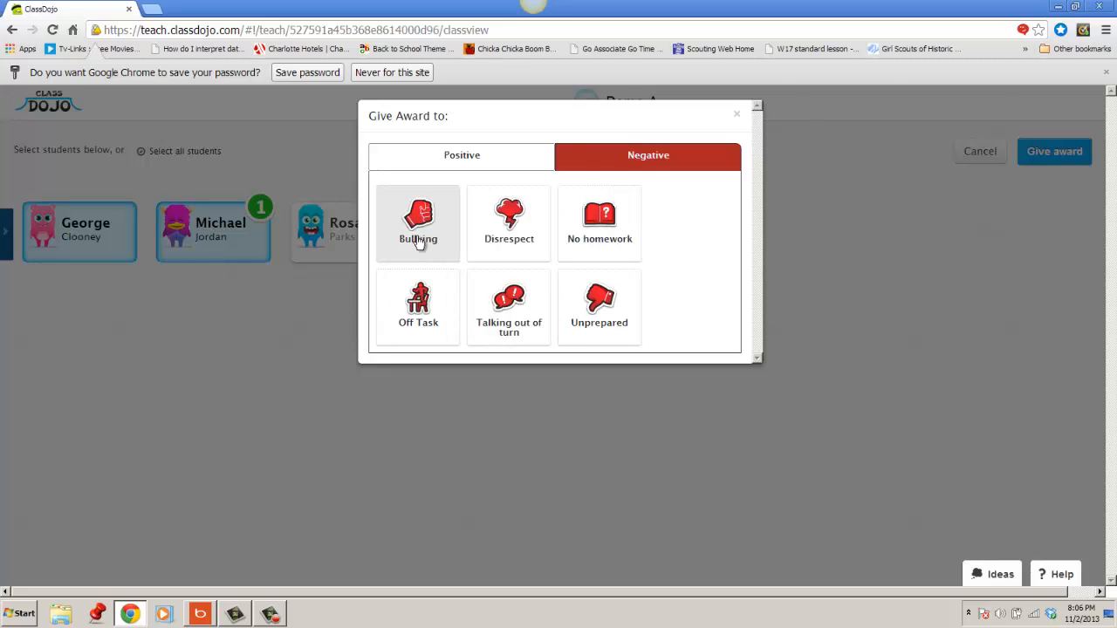
pyautogui.click(441, 308)
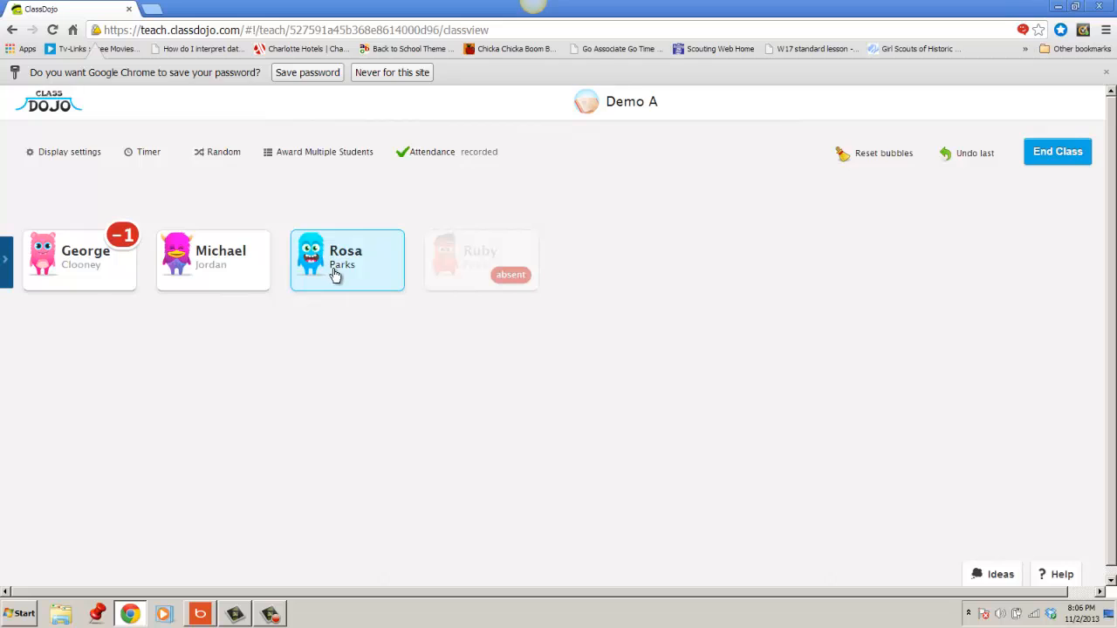
pyautogui.click(1052, 158)
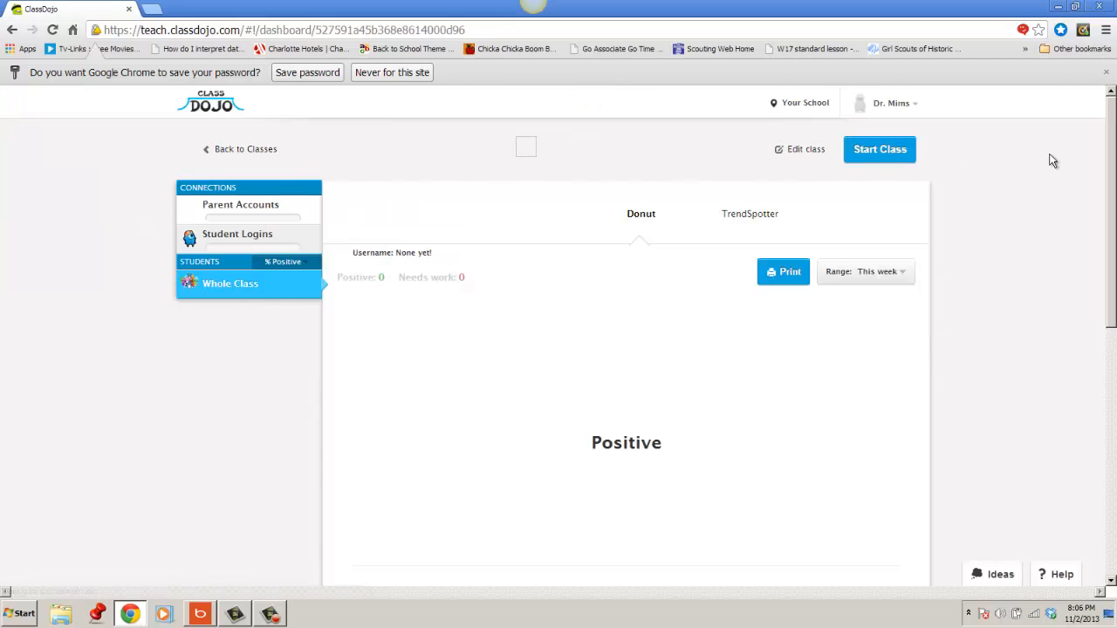